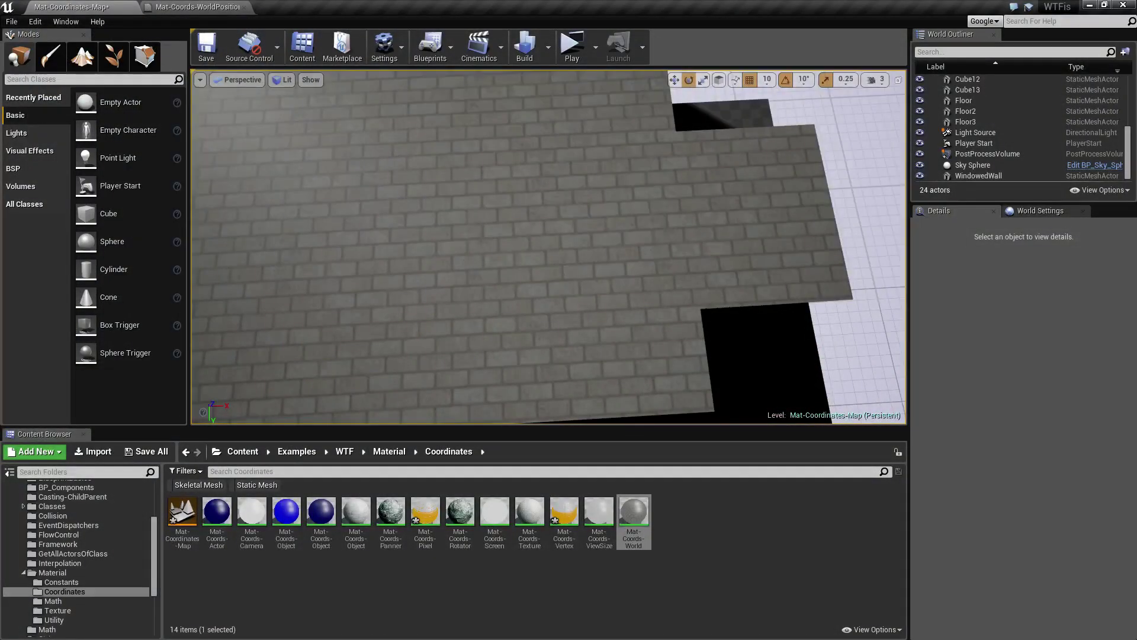
# Examine how the brick texture runs across the overlapping cubes in the level, checking where one cube meets the other
pyautogui.moveTo(600, 269)
pyautogui.mouseDown(button='right')
pyautogui.moveTo(599, 220)
pyautogui.moveTo(601, 266)
pyautogui.mouseUp(button='right')
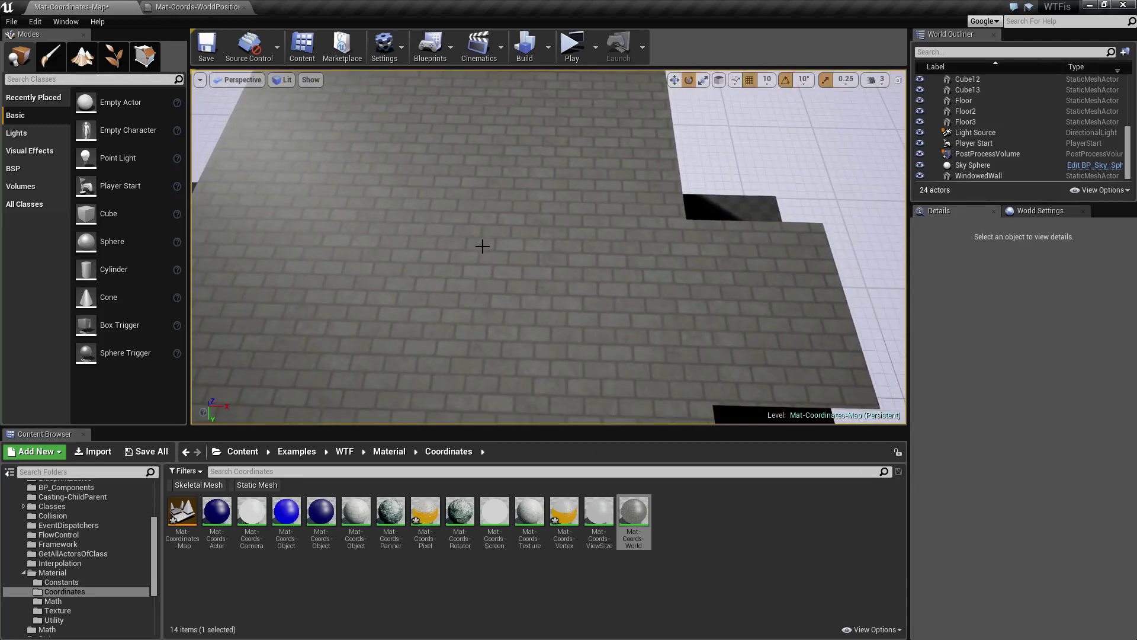
pyautogui.moveTo(483, 246); pyautogui.dragTo(442, 227, button='right')
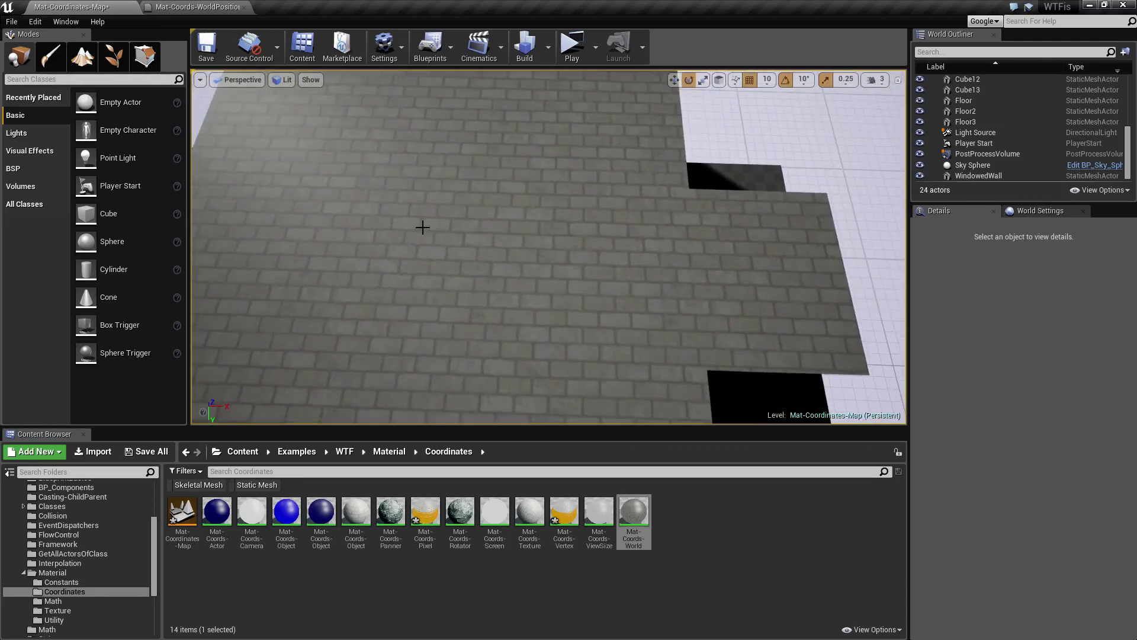
pyautogui.moveTo(589, 291); pyautogui.dragTo(589, 290, button='right')
pyautogui.click(457, 201)
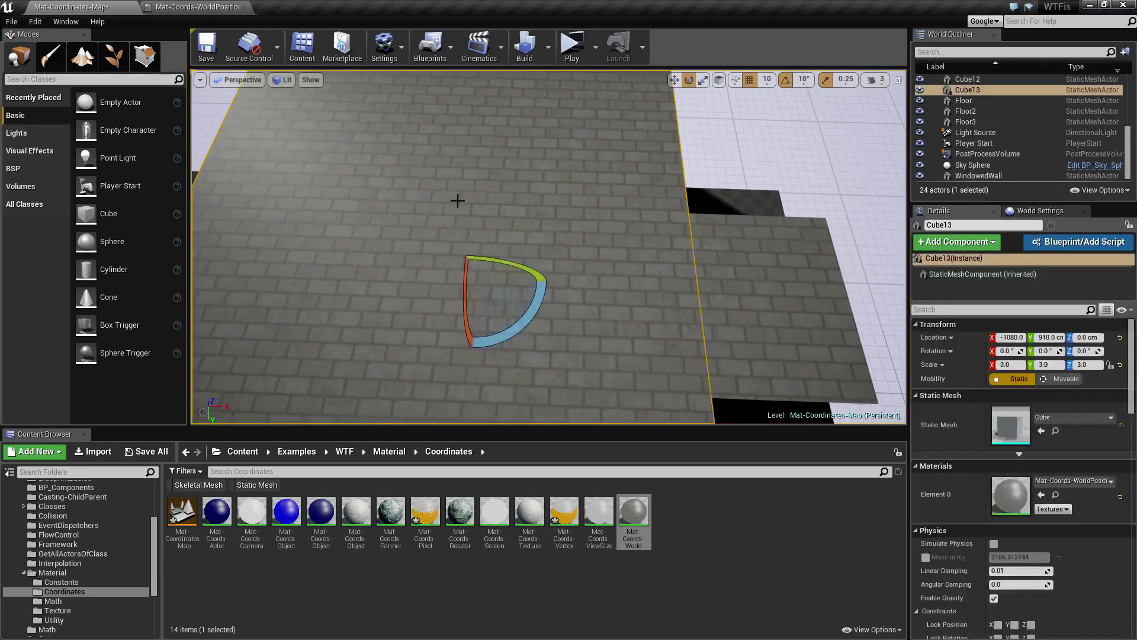
pyautogui.click(706, 270)
pyautogui.press('f')
pyautogui.click(433, 254)
pyautogui.press('Escape')
pyautogui.moveTo(433, 255); pyautogui.dragTo(605, 270, button='right')
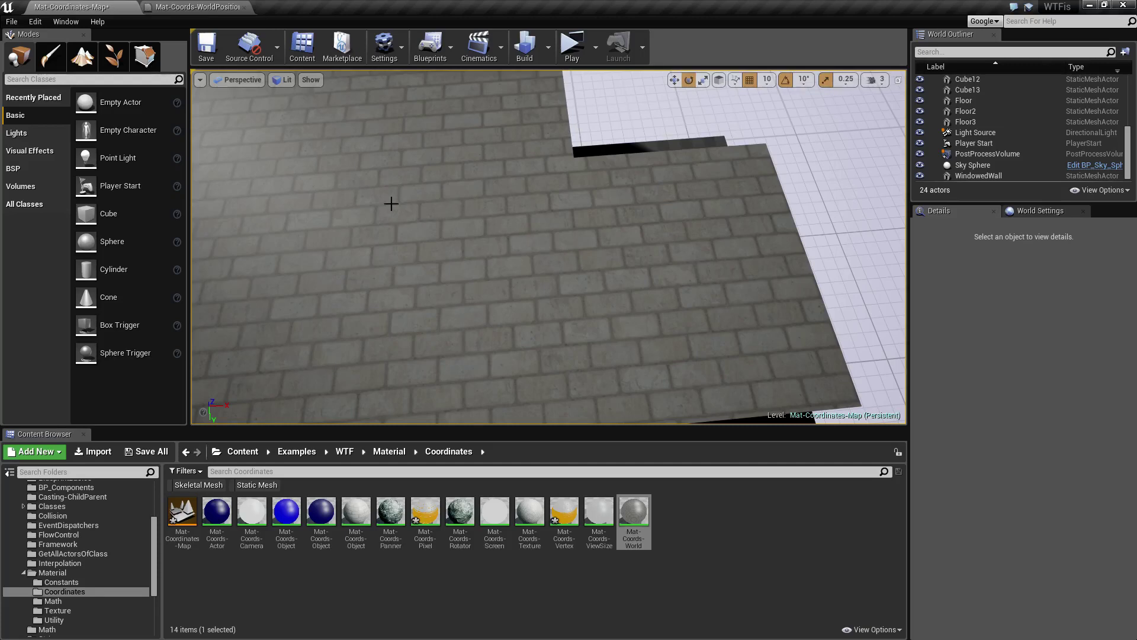
# In the Mat-Coords-WorldPosition material, line up the Absolute World Position node with the Mask (R G) node and show the mask's channel settings
pyautogui.click(195, 7)
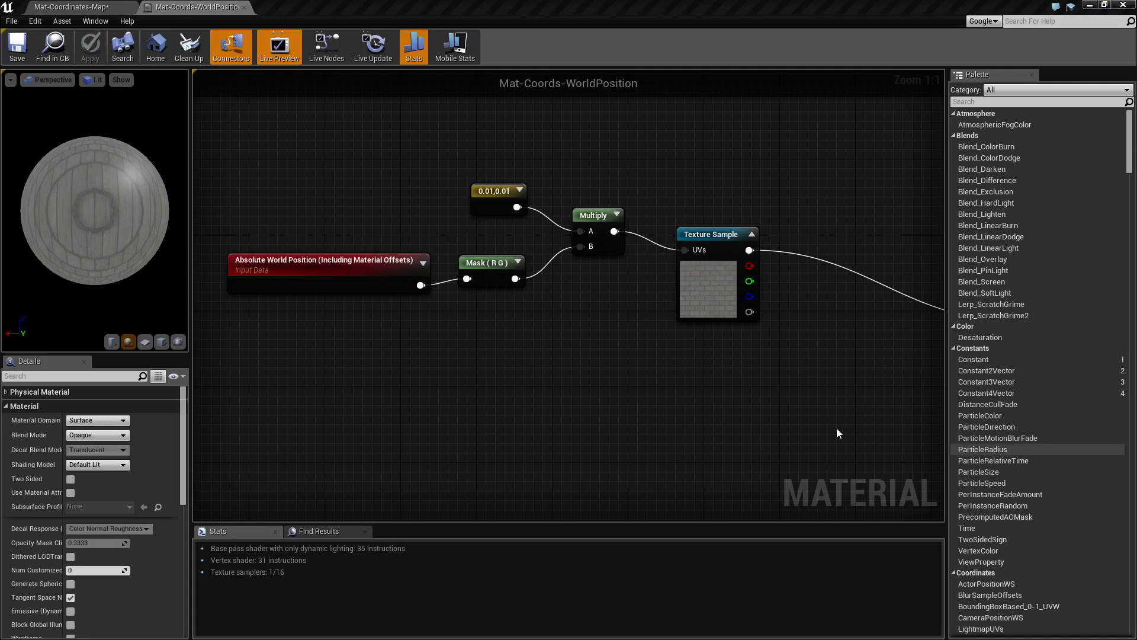
pyautogui.click(344, 267)
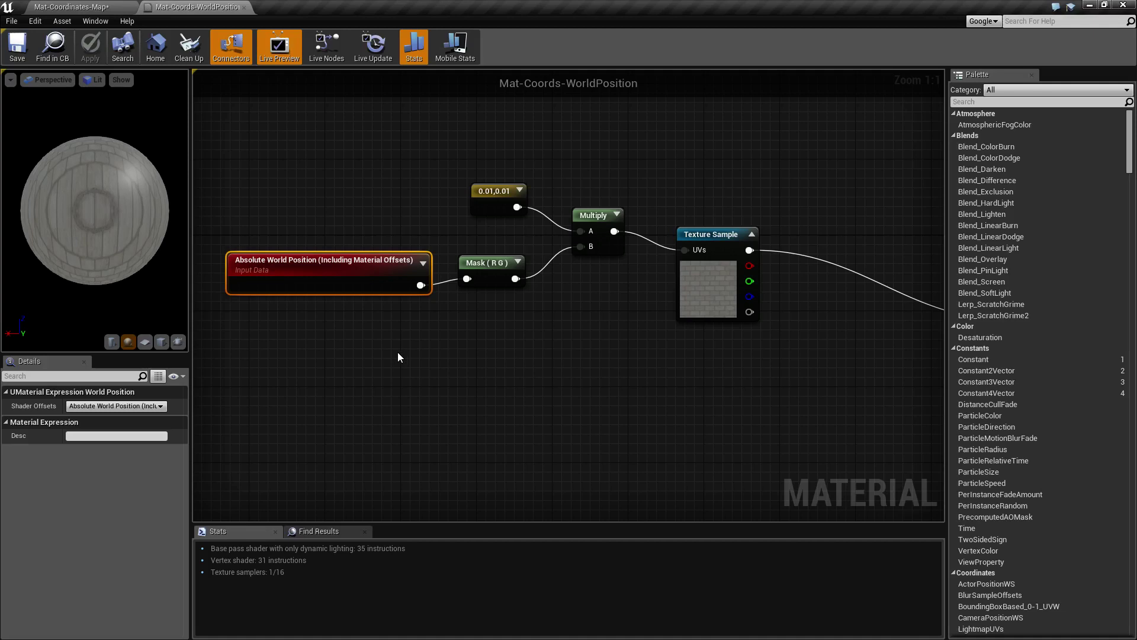
pyautogui.moveTo(407, 361); pyautogui.dragTo(499, 409, button='right')
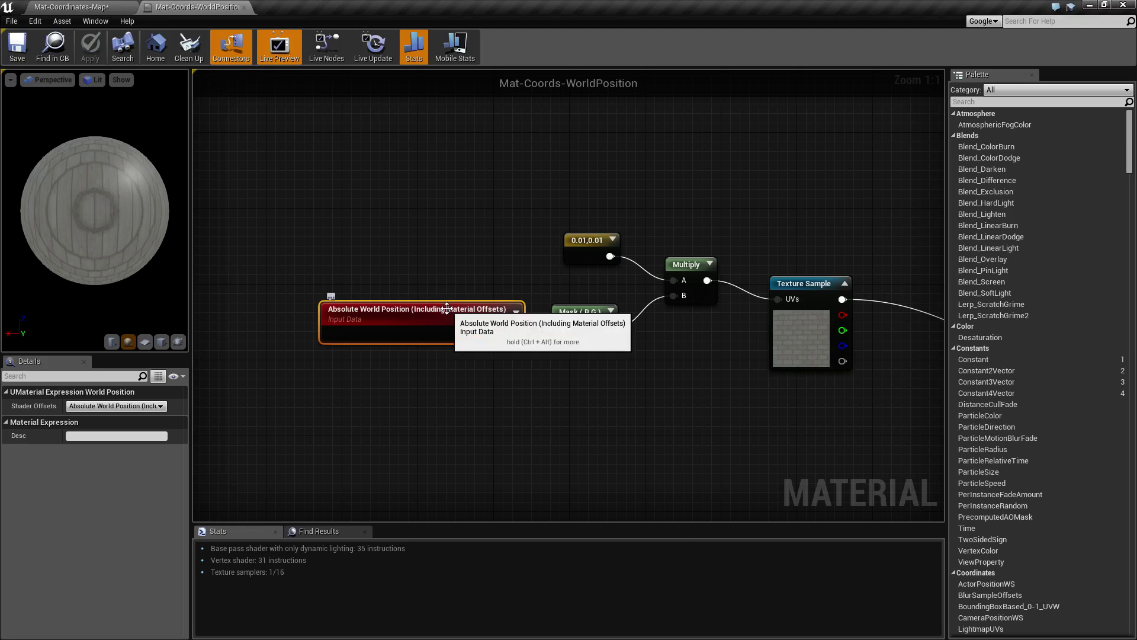
pyautogui.moveTo(446, 308)
pyautogui.mouseDown()
pyautogui.moveTo(412, 310)
pyautogui.moveTo(456, 303)
pyautogui.mouseUp()
pyautogui.moveTo(472, 365); pyautogui.dragTo(433, 382, button='right')
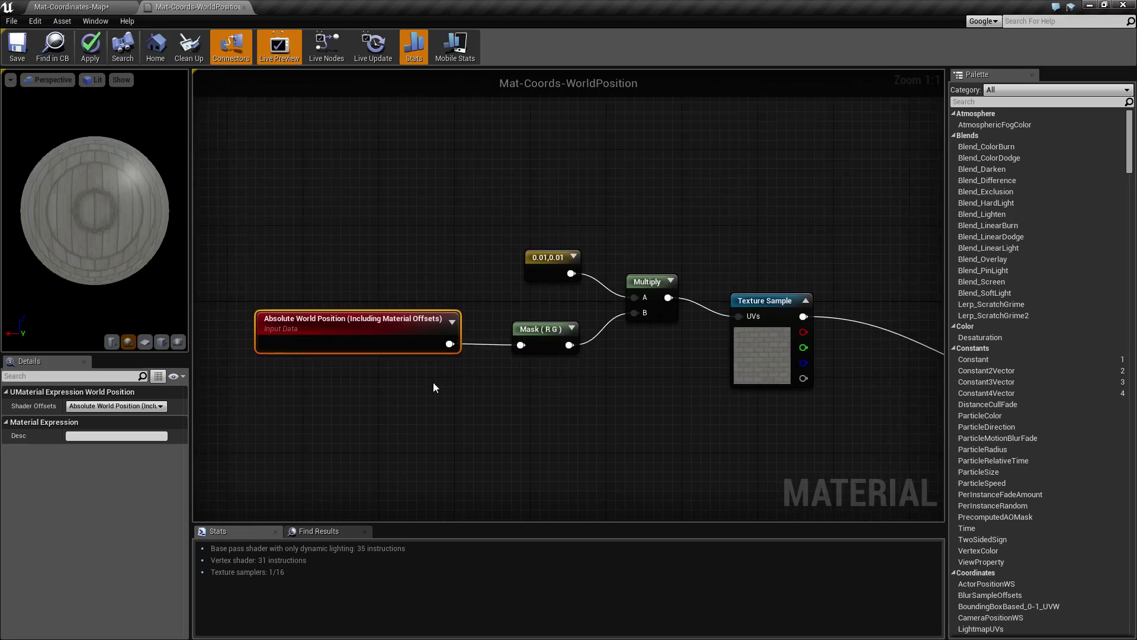
pyautogui.click(542, 339)
pyautogui.moveTo(755, 438); pyautogui.dragTo(625, 462, button='right')
pyautogui.moveTo(613, 419); pyautogui.dragTo(705, 431, button='right')
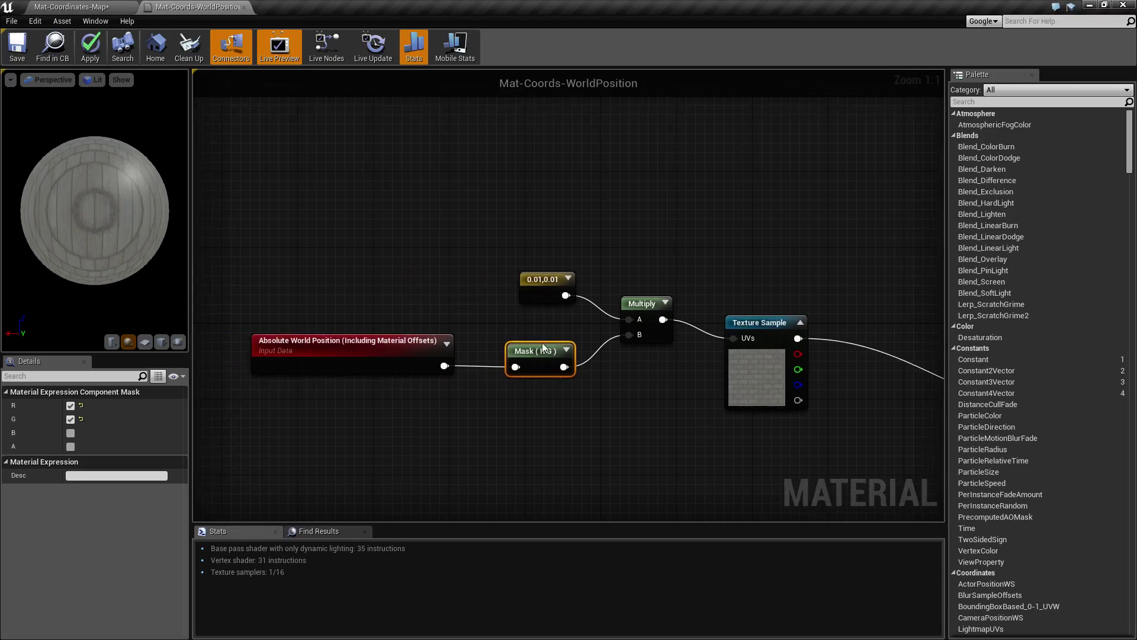
# In the Mat-Coordinates-Map level, move the small cube Cube12 to about X -920, Y 940, Z 100 beside the large cube
pyautogui.click(82, 6)
pyautogui.click(589, 312)
pyautogui.press('f')
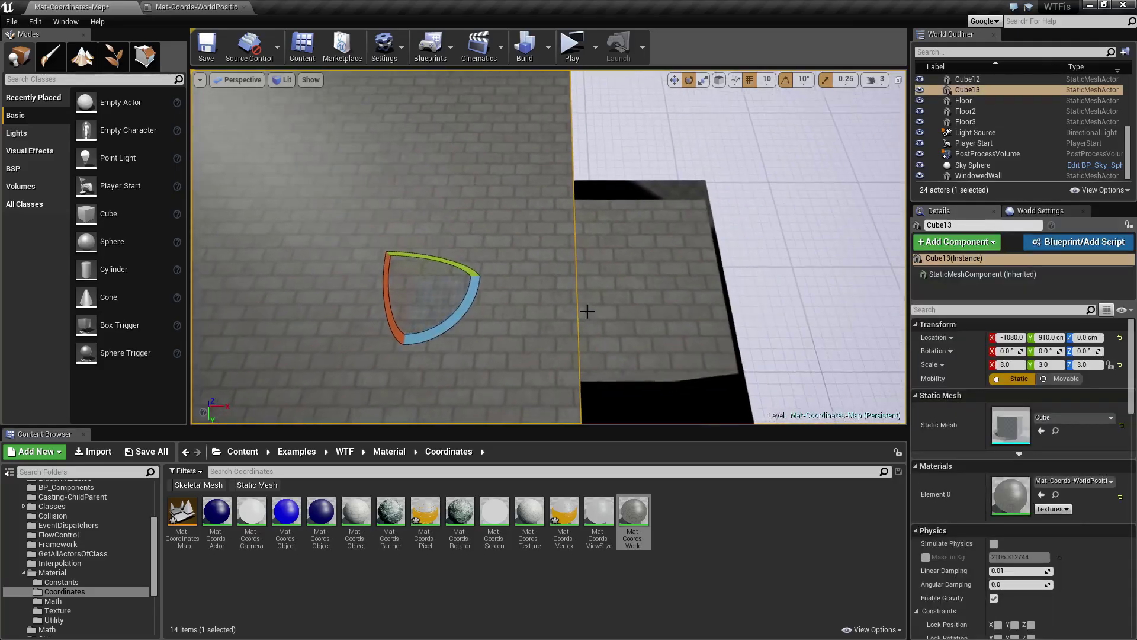
pyautogui.press('w')
pyautogui.moveTo(614, 337); pyautogui.dragTo(640, 288)
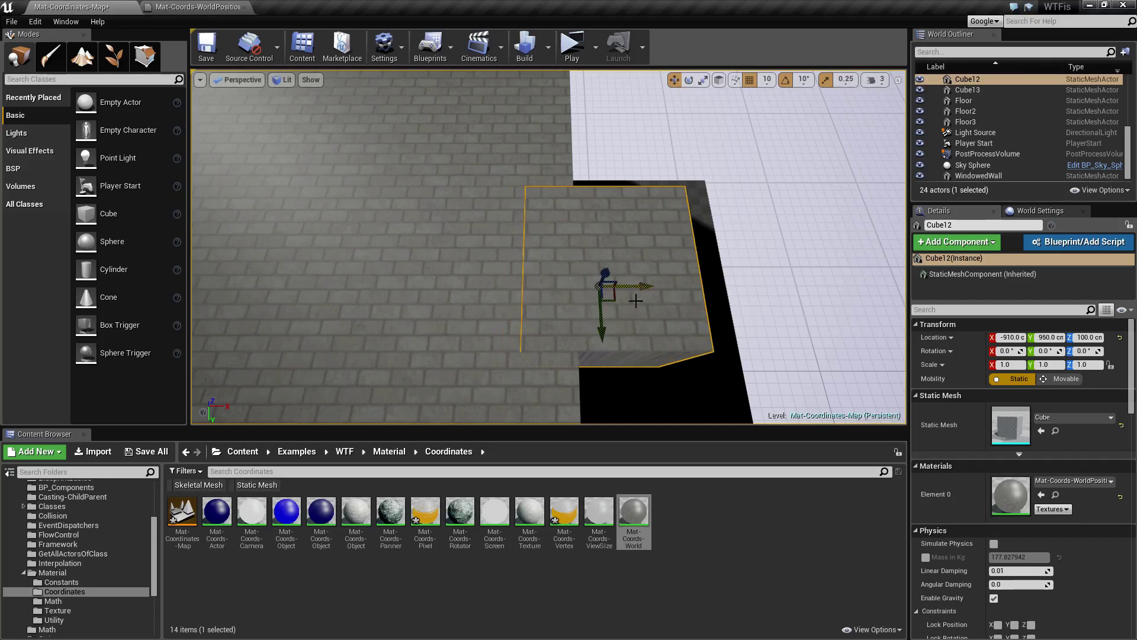
pyautogui.moveTo(606, 332); pyautogui.dragTo(591, 300)
pyautogui.moveTo(602, 258)
pyautogui.mouseDown()
pyautogui.moveTo(604, 314)
pyautogui.moveTo(596, 258)
pyautogui.moveTo(675, 272)
pyautogui.moveTo(605, 256)
pyautogui.mouseUp()
# Duplicate the small cube and place the copy at about X -840, Y 880, Z 100
pyautogui.moveTo(578, 223); pyautogui.dragTo(509, 193, button='right')
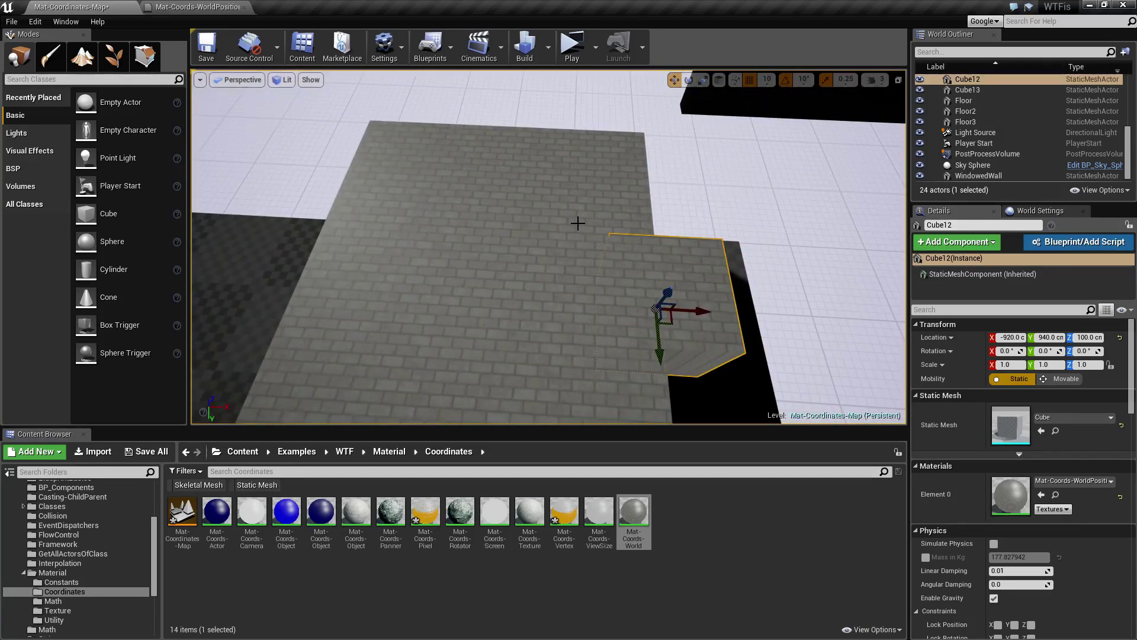
pyautogui.keyDown('alt'); pyautogui.moveTo(702, 309); pyautogui.dragTo(764, 306); pyautogui.keyUp('alt')
pyautogui.moveTo(753, 362); pyautogui.dragTo(751, 297)
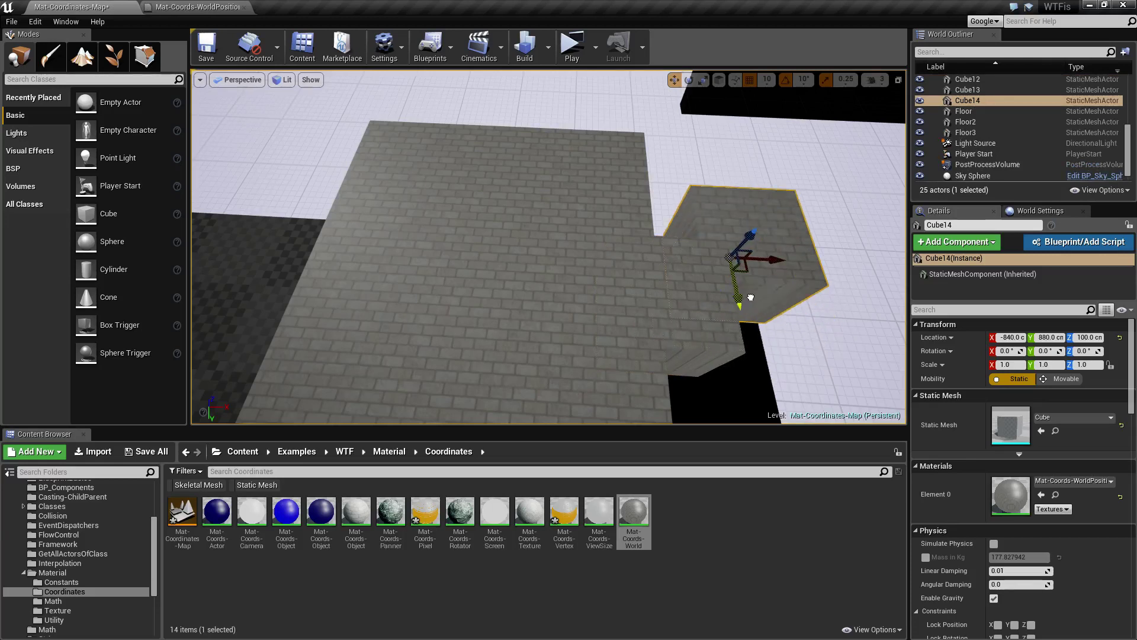
# Set the duplicated cube's scale to 2 on the X, Y and Z axes
pyautogui.click(1009, 364)
pyautogui.write('2')
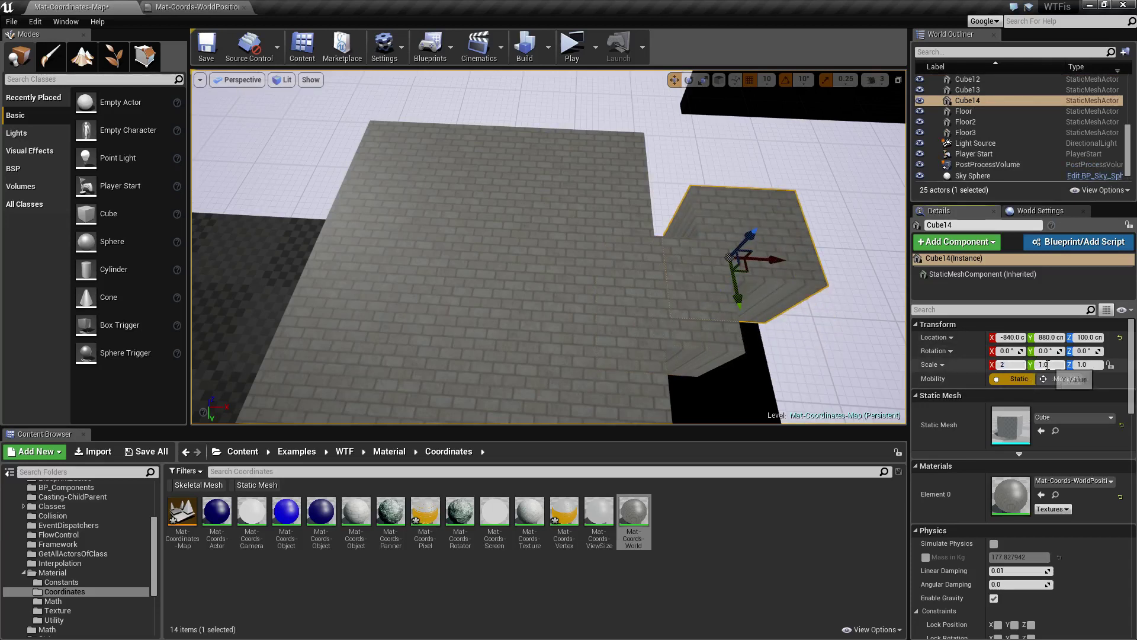
pyautogui.press('Tab')
pyautogui.write('22')
pyautogui.press('Tab')
pyautogui.write('2')
pyautogui.press('Return')
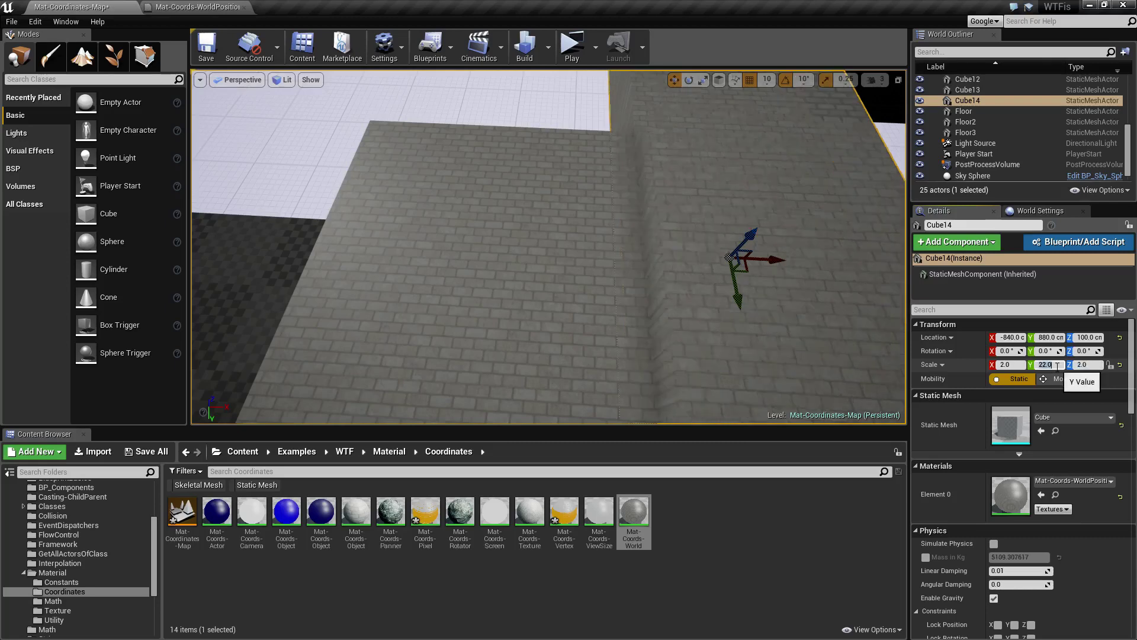
pyautogui.click(1057, 365)
pyautogui.write('2')
pyautogui.press('Return')
# Shift the enlarged cube copy against its neighbours to compare the brick alignment, and delete the copy
pyautogui.moveTo(752, 235); pyautogui.dragTo(749, 262)
pyautogui.press('Escape')
pyautogui.moveTo(723, 370); pyautogui.dragTo(801, 355, button='right')
pyautogui.click(664, 280)
pyautogui.moveTo(667, 242); pyautogui.dragTo(733, 242)
pyautogui.moveTo(695, 285); pyautogui.dragTo(705, 324)
pyautogui.press('Escape')
pyautogui.moveTo(737, 370); pyautogui.dragTo(706, 300, button='right')
pyautogui.click(705, 299)
pyautogui.press('Delete')
# Set the world position node's Shader Offsets to Camera Relative World Position (Including Material Shader Offsets) and apply the material
pyautogui.click(233, 6)
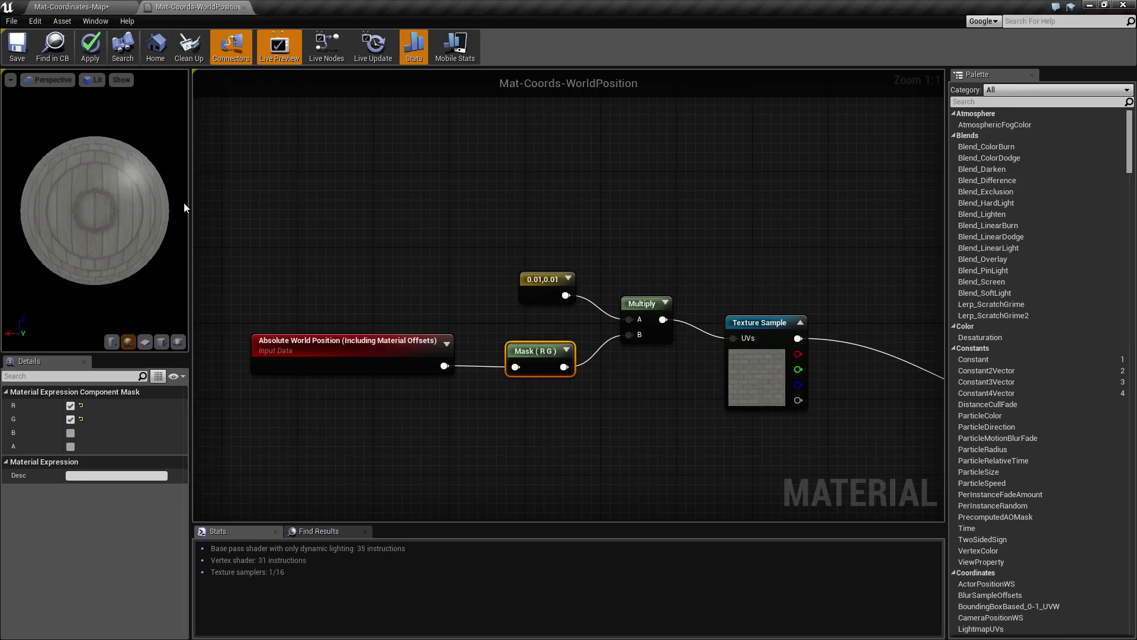
pyautogui.moveTo(353, 341); pyautogui.dragTo(405, 314, button='right')
pyautogui.click(405, 314)
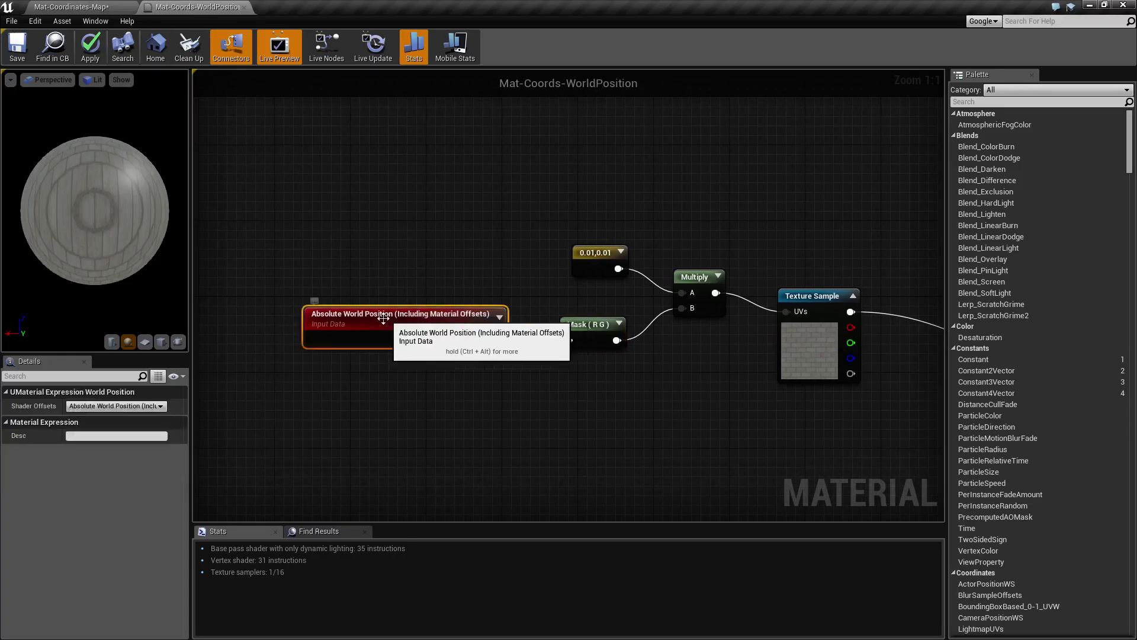
pyautogui.click(117, 407)
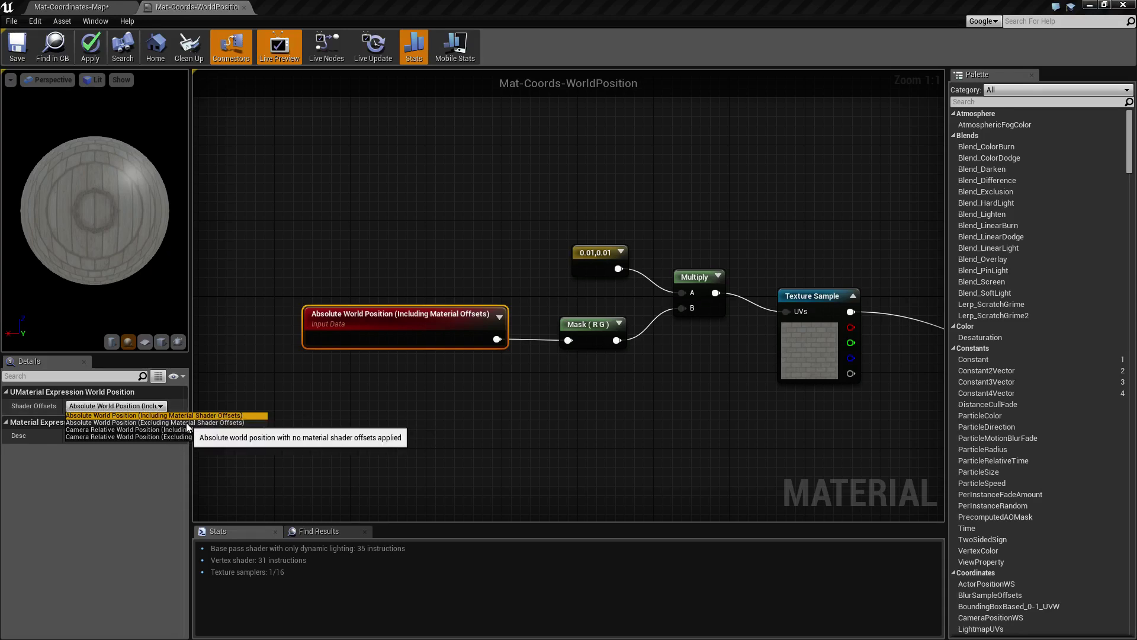
pyautogui.click(225, 382)
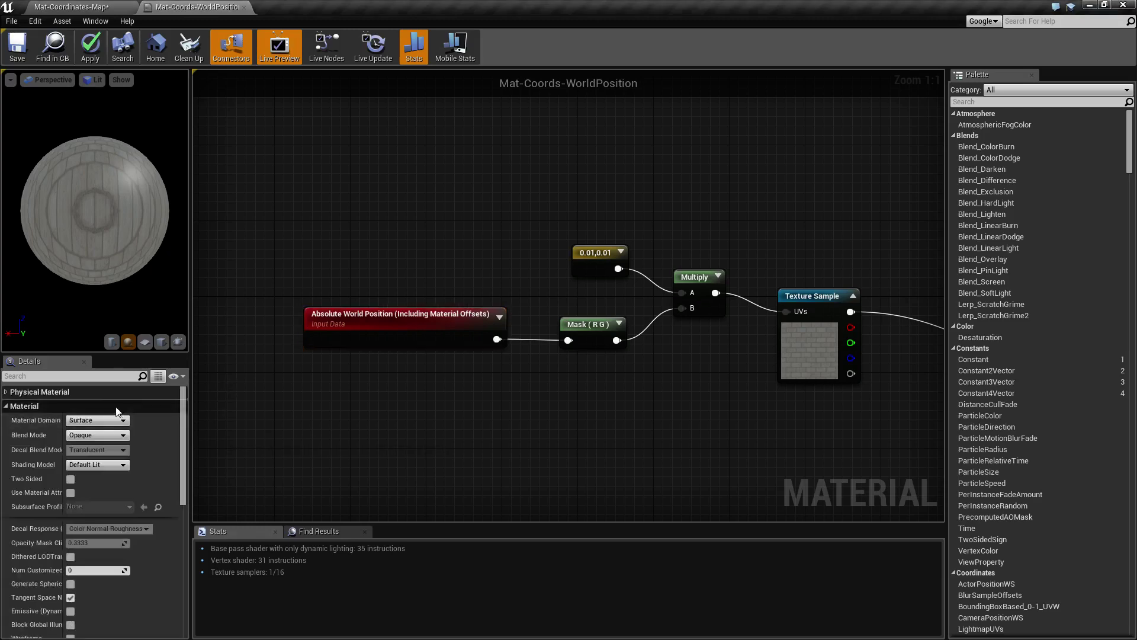
pyautogui.click(337, 327)
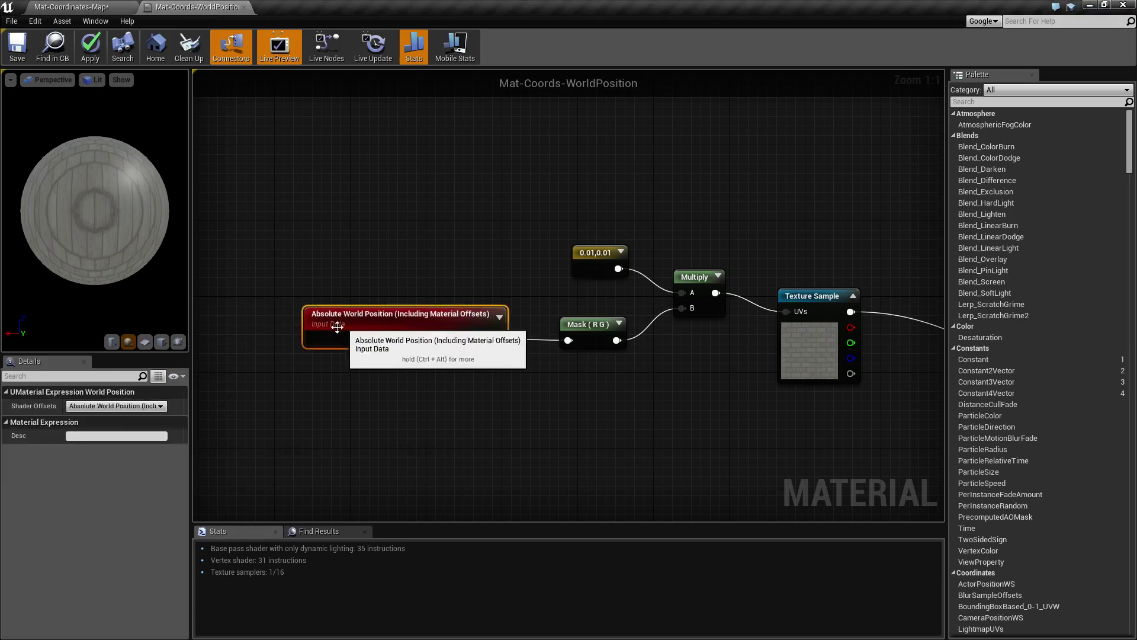
pyautogui.click(114, 405)
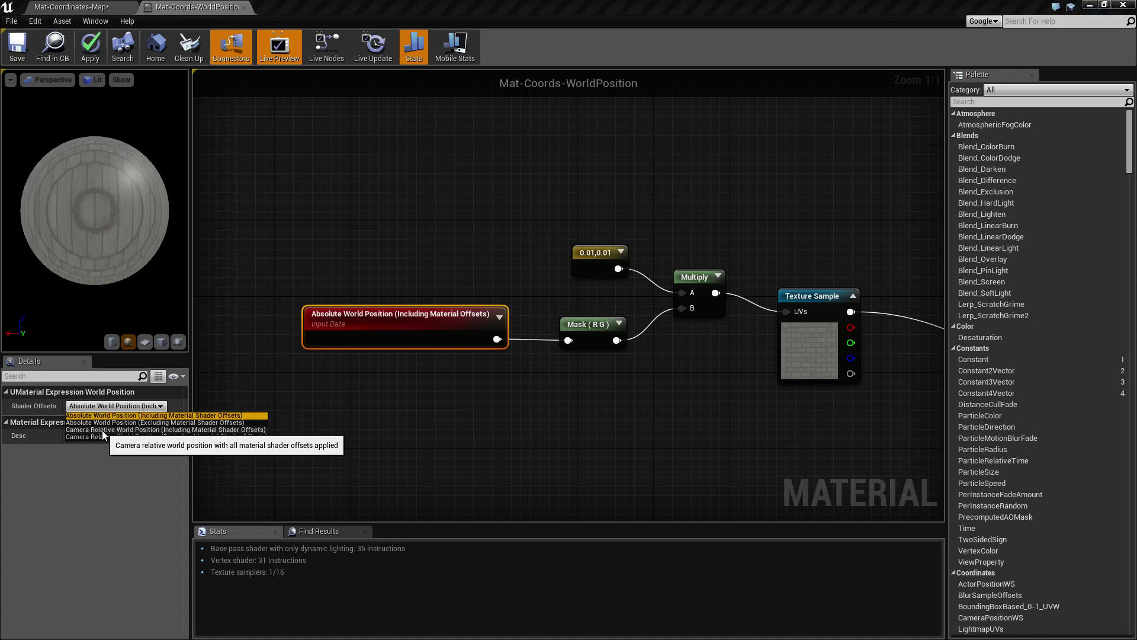
pyautogui.click(100, 429)
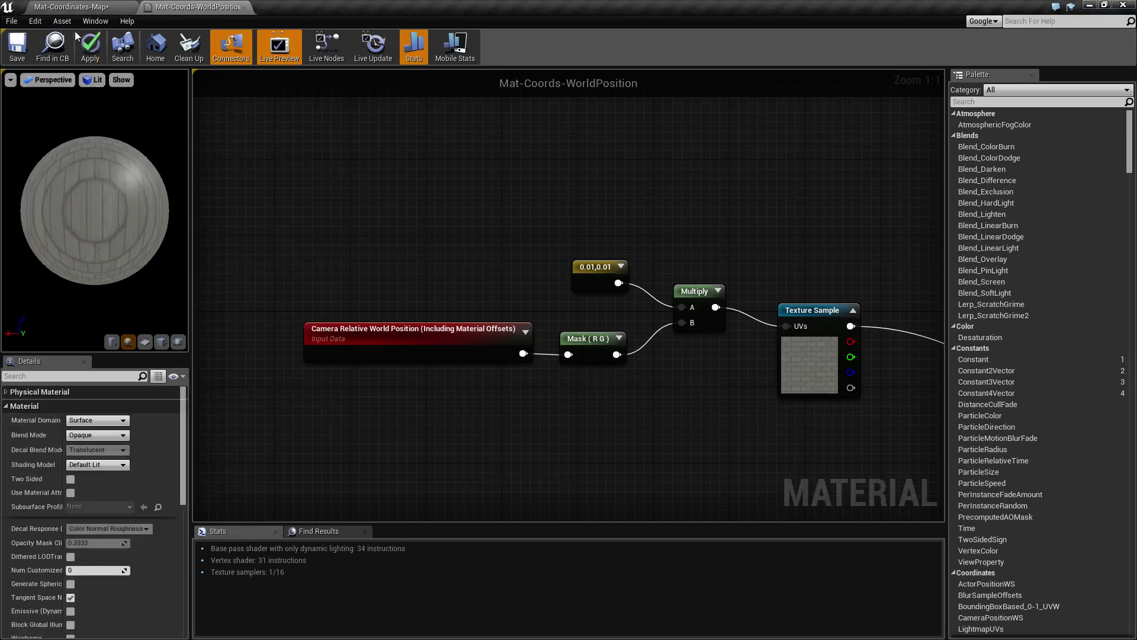
pyautogui.click(93, 45)
# Examine the camera-relative brick texture on the level's cubes while viewing them from several directions
pyautogui.click(98, 6)
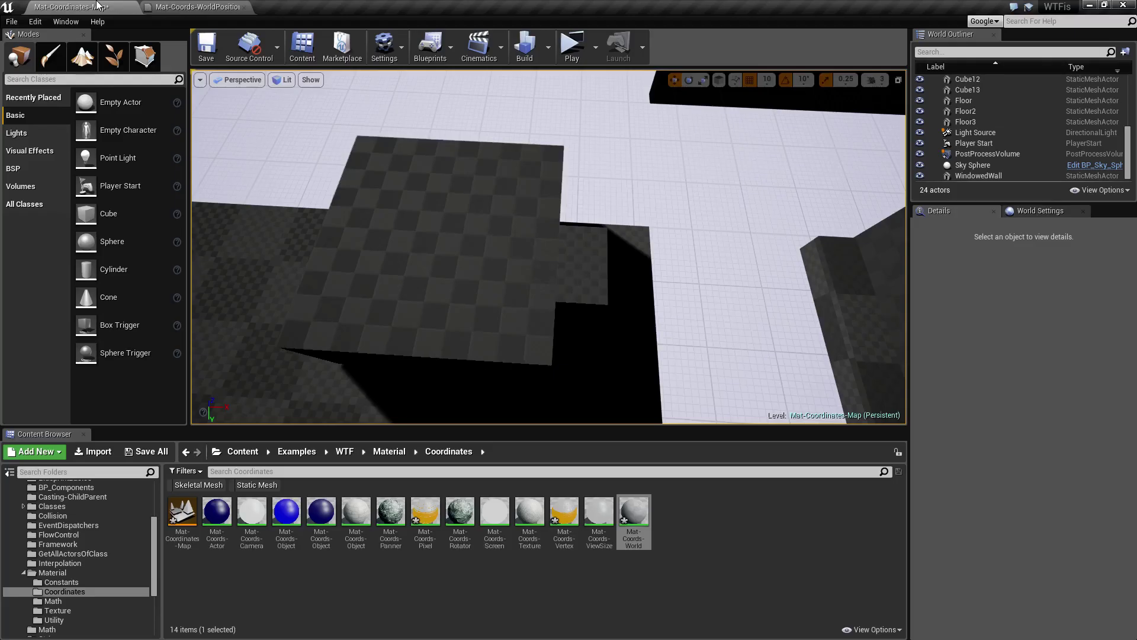
pyautogui.moveTo(498, 261); pyautogui.dragTo(548, 255, button='right')
pyautogui.press('w')
pyautogui.press('a')
pyautogui.press('s')
pyautogui.moveTo(480, 194); pyautogui.dragTo(467, 189)
pyautogui.press('d')
pyautogui.moveTo(468, 190); pyautogui.dragTo(320, 179, button='right')
pyautogui.moveTo(526, 260)
pyautogui.mouseDown(button='right')
pyautogui.moveTo(500, 240)
pyautogui.moveTo(525, 259)
pyautogui.mouseUp(button='right')
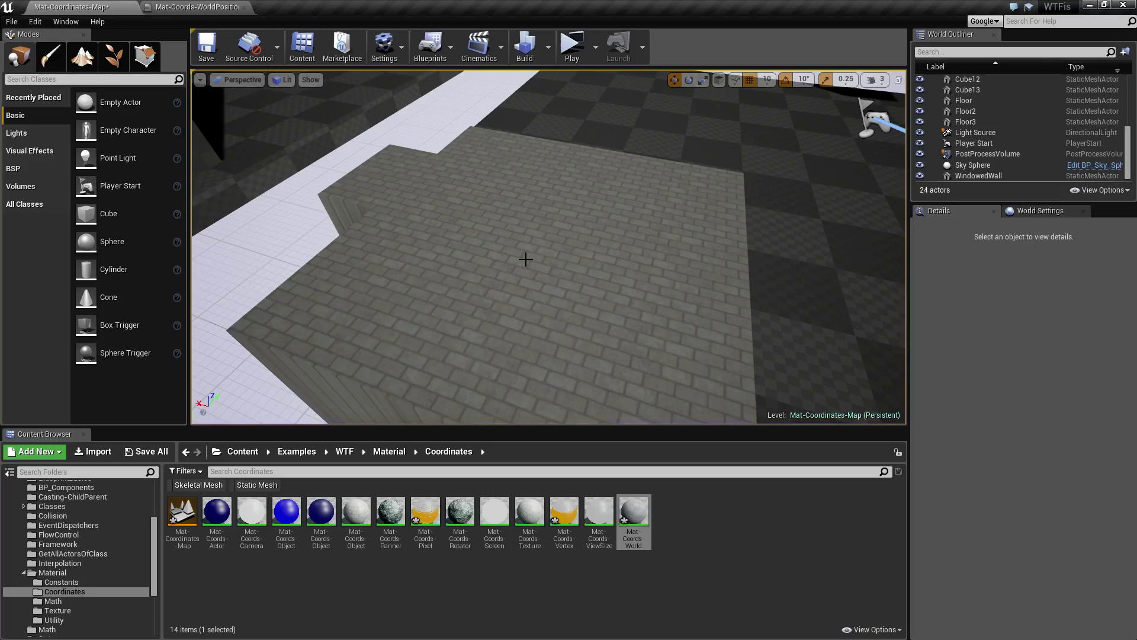
pyautogui.keyDown('alt'); pyautogui.moveTo(530, 260); pyautogui.dragTo(237, 260); pyautogui.keyUp('alt')
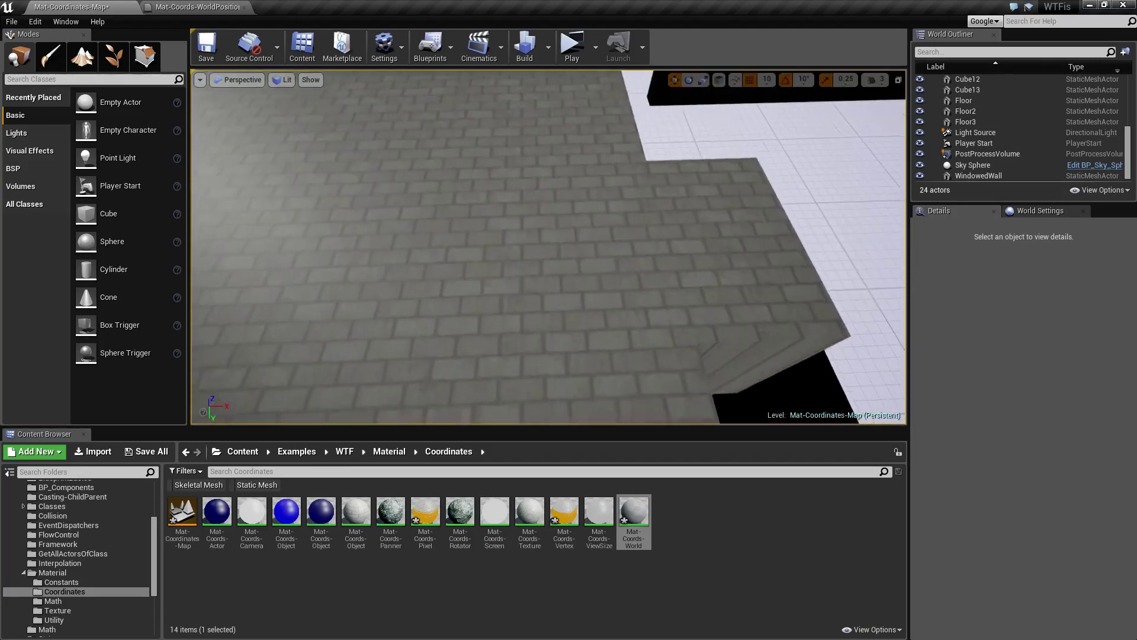
pyautogui.moveTo(524, 250); pyautogui.dragTo(530, 253)
pyautogui.moveTo(530, 253); pyautogui.dragTo(498, 255, button='right')
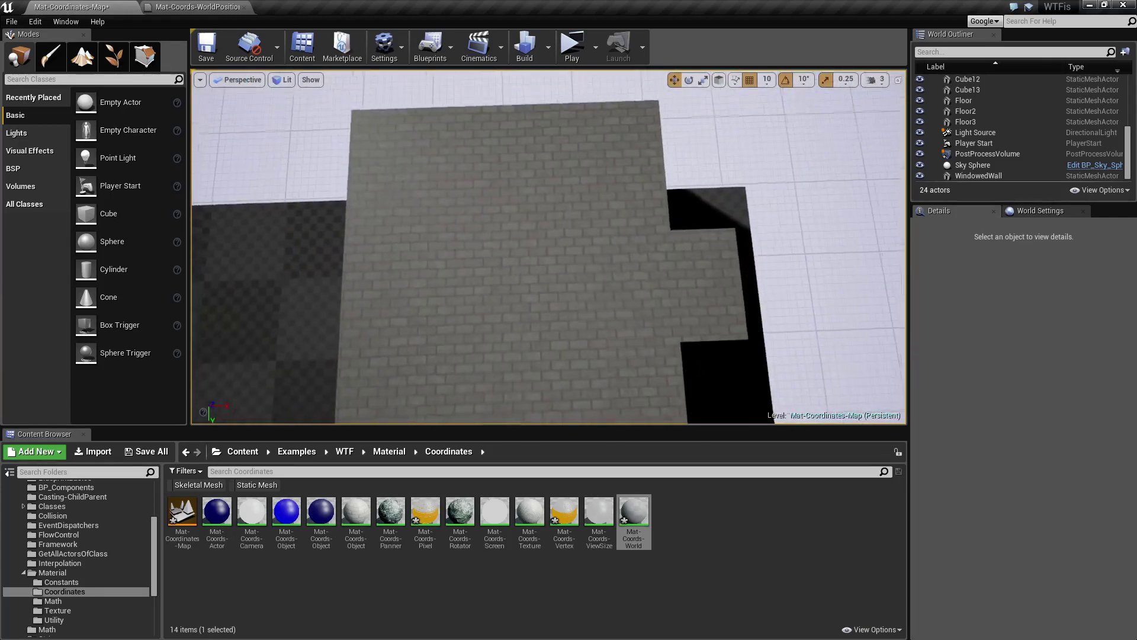
# Look straight down on the cubes and compare the brick texture's position while moving the camera nearer and farther
pyautogui.moveTo(549, 247)
pyautogui.mouseDown(button='right')
pyautogui.moveTo(584, 249)
pyautogui.moveTo(545, 246)
pyautogui.moveTo(549, 260)
pyautogui.mouseUp(button='right')
pyautogui.press('s')
pyautogui.press('w')
pyautogui.press('w')
pyautogui.press('s')
pyautogui.press('w')
pyautogui.press('w')
pyautogui.press('s')
pyautogui.press('w')
pyautogui.press('w')
pyautogui.press('s')
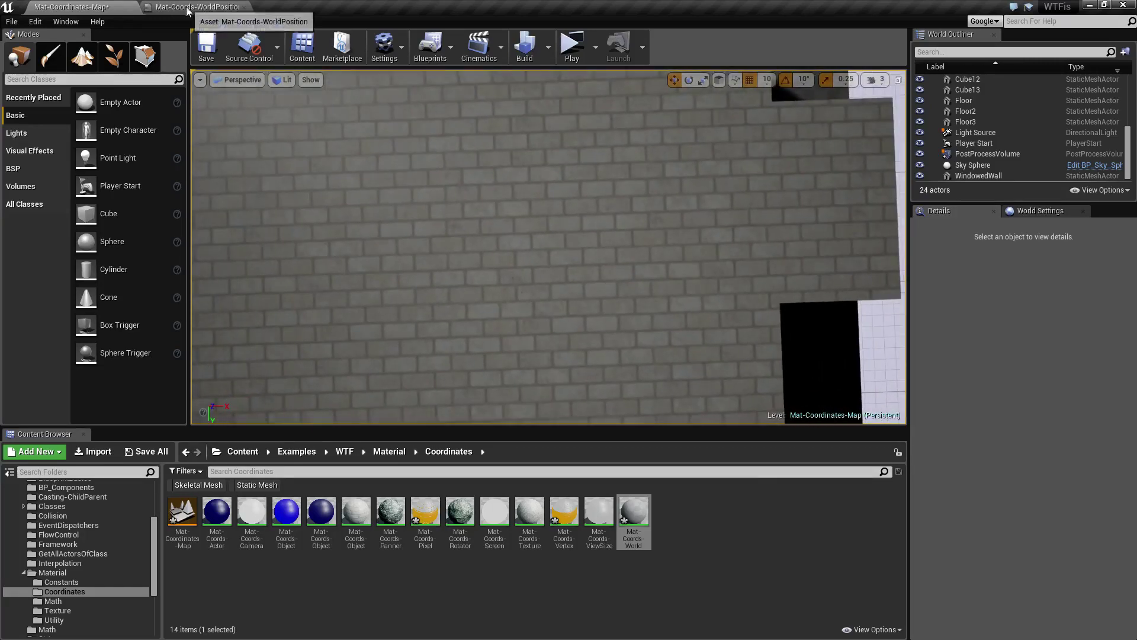
pyautogui.click(187, 7)
pyautogui.click(113, 6)
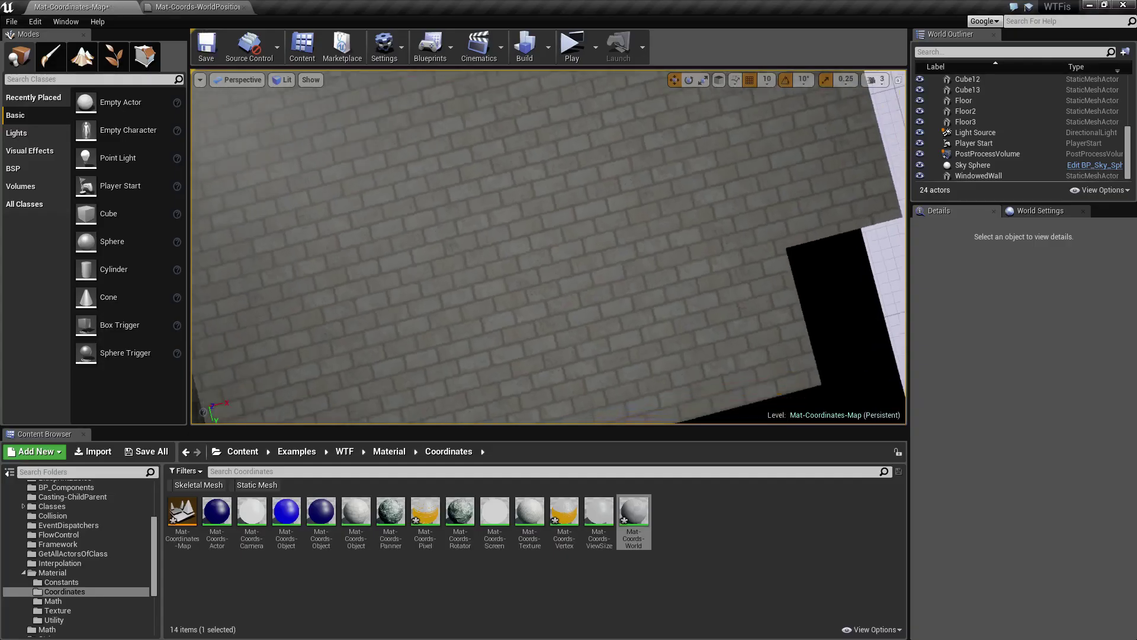
pyautogui.press('s')
pyautogui.press('w')
pyautogui.press('s')
pyautogui.press('w')
pyautogui.moveTo(604, 145); pyautogui.dragTo(604, 145, button='right')
# Restore the material's world position node to Absolute World Position (Including Material Shader Offsets) and save the material
pyautogui.click(196, 7)
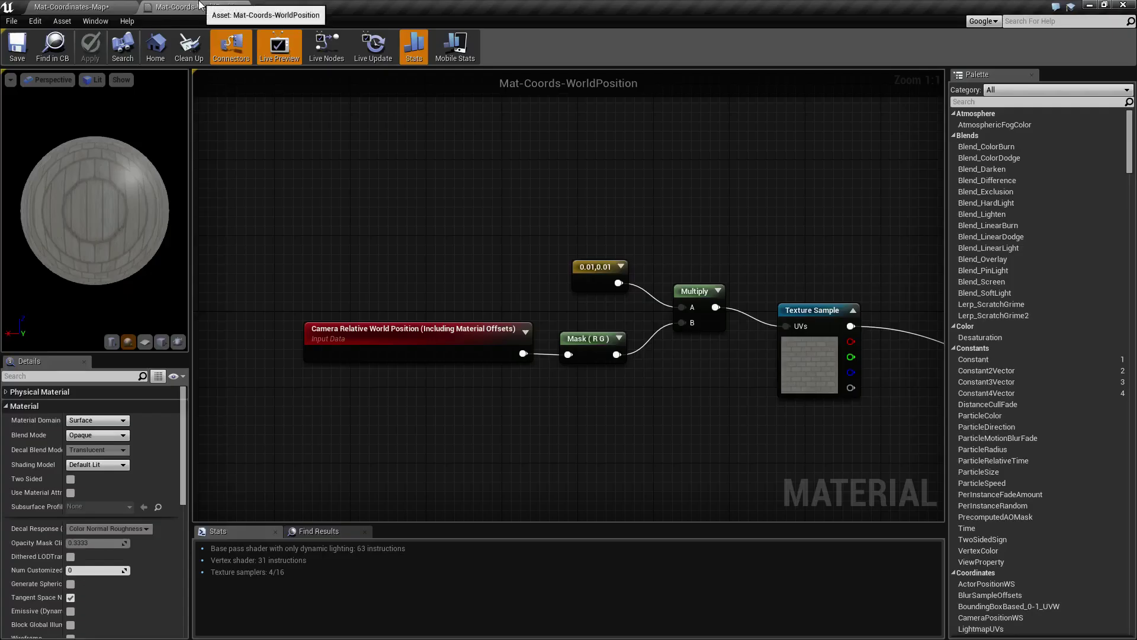
pyautogui.click(429, 337)
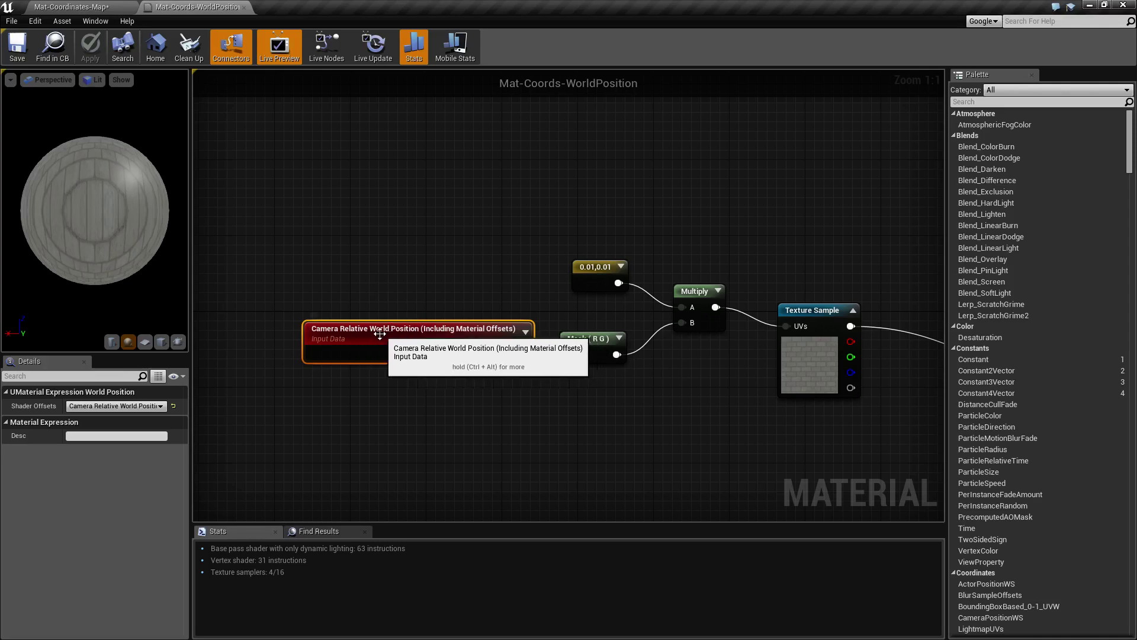
pyautogui.click(112, 406)
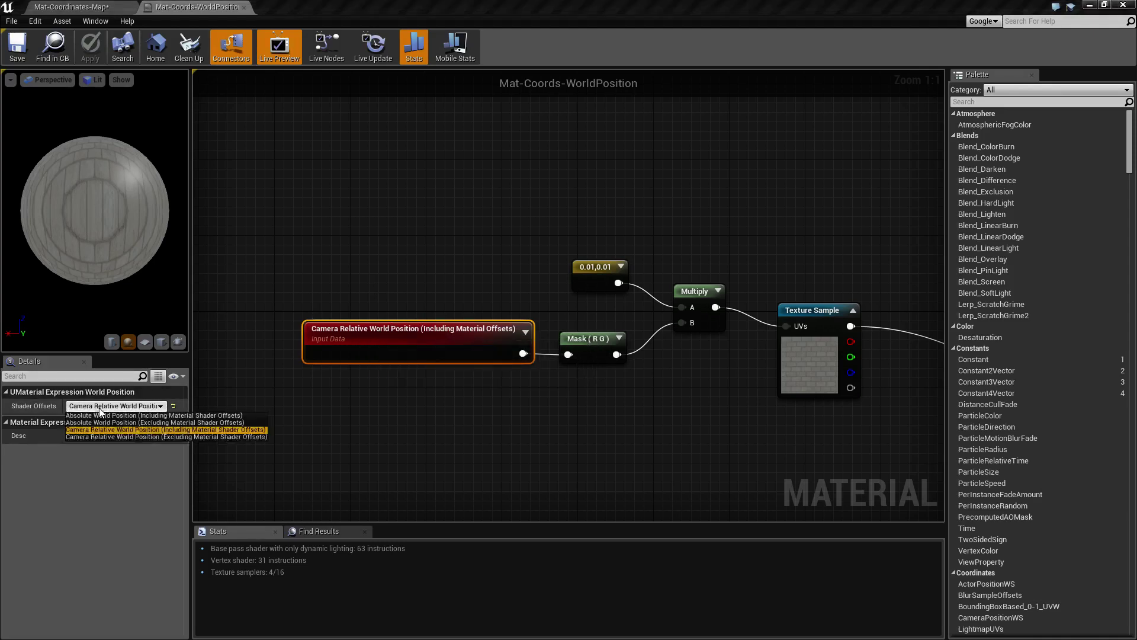
pyautogui.click(102, 415)
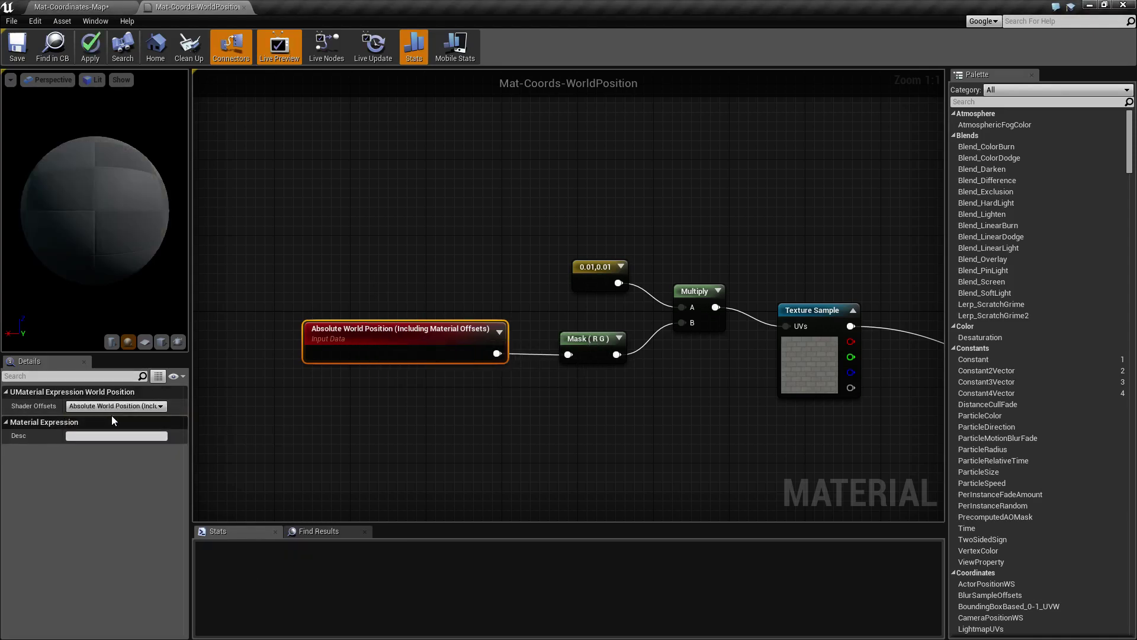
pyautogui.click(111, 407)
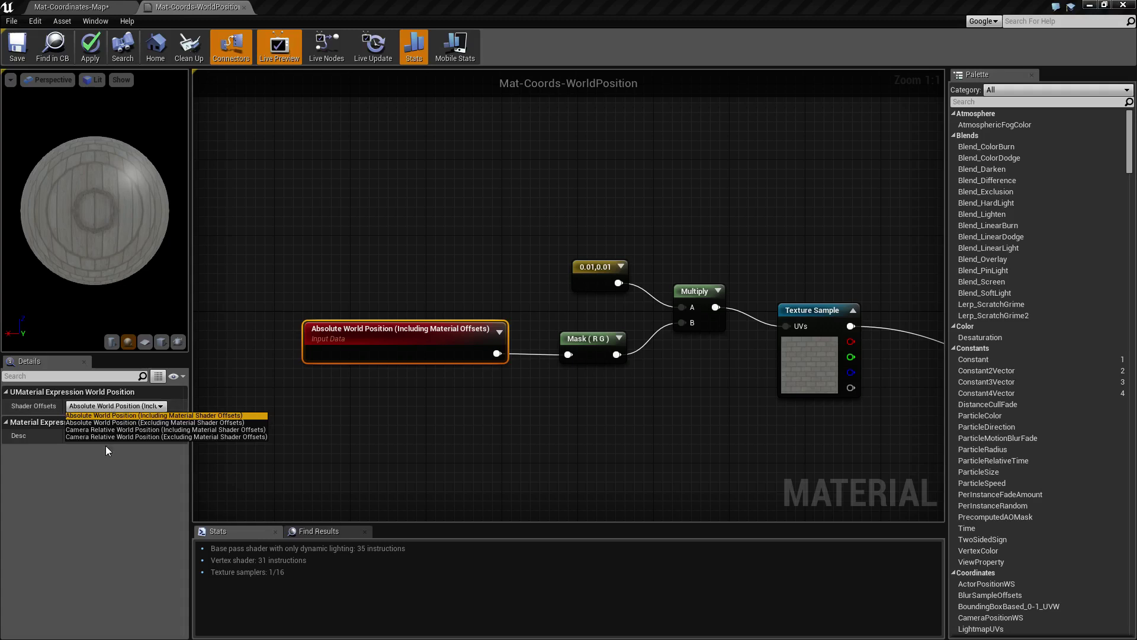
pyautogui.click(417, 421)
pyautogui.click(17, 48)
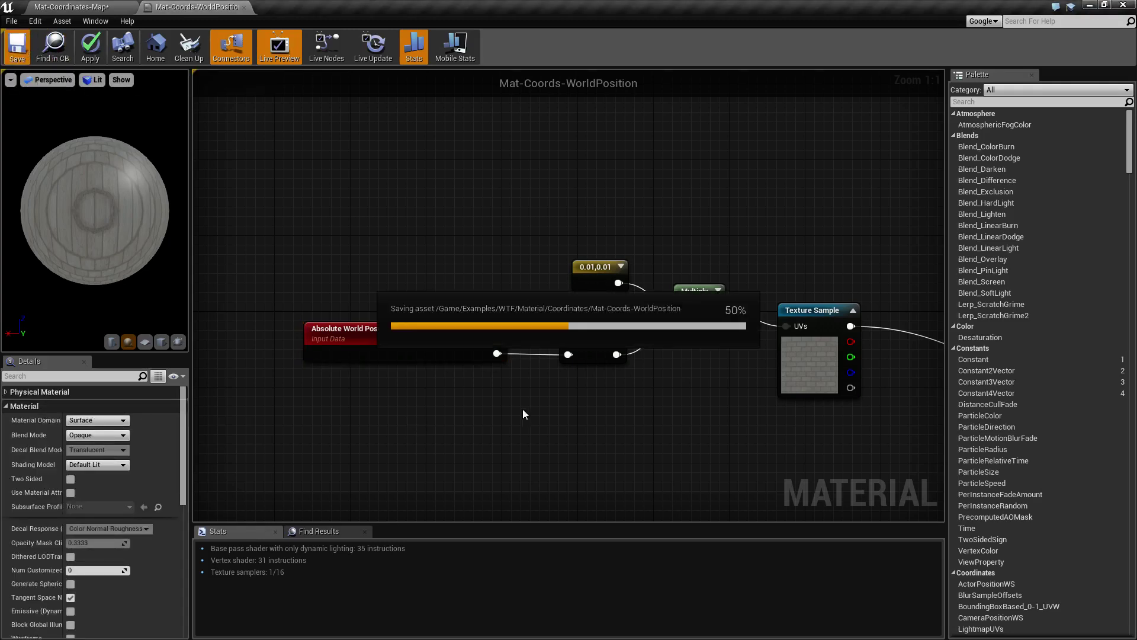
# Connect the lower node network's output to the Texture Sample's UVs in place of the Multiply result, and apply the material
pyautogui.moveTo(561, 465); pyautogui.dragTo(407, 328, button='right')
pyautogui.moveTo(703, 471); pyautogui.dragTo(611, 273, button='right')
pyautogui.scroll(-2, 600, 368)
pyautogui.moveTo(637, 385); pyautogui.dragTo(650, 307, button='right')
pyautogui.moveTo(423, 442); pyautogui.dragTo(554, 191)
pyautogui.click(90, 47)
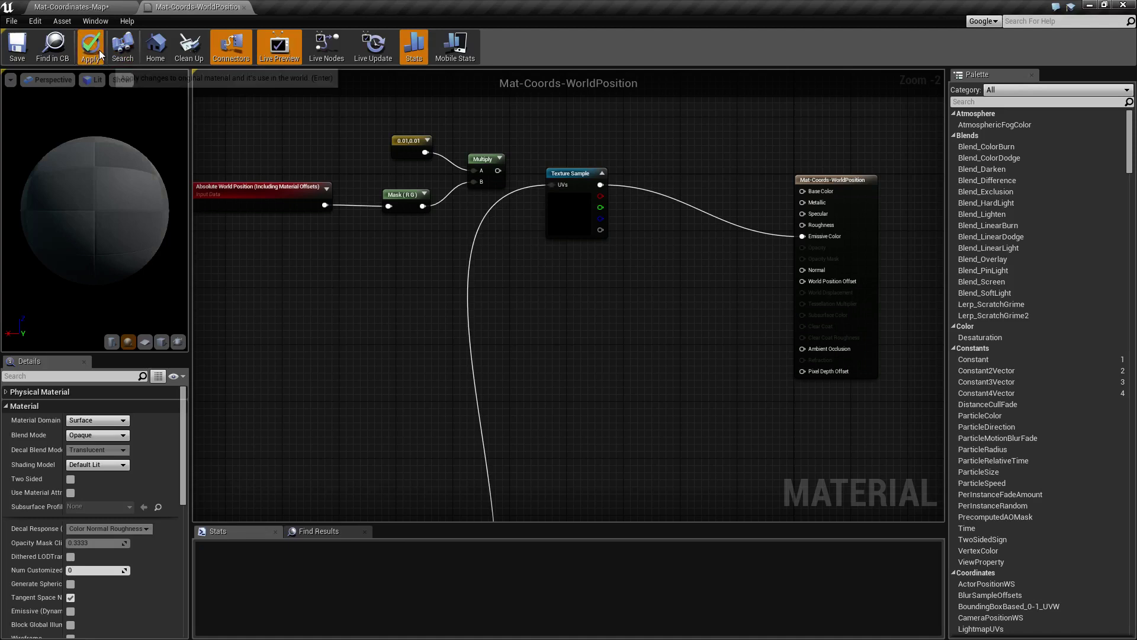
# Inspect the brick texture on the cubes in the level and return to the material graph
pyautogui.click(70, 7)
pyautogui.moveTo(548, 247); pyautogui.dragTo(538, 292, button='right')
pyautogui.click(538, 292)
pyautogui.moveTo(502, 259); pyautogui.dragTo(483, 157)
pyautogui.moveTo(479, 229)
pyautogui.mouseDown(button='right')
pyautogui.moveTo(450, 202)
pyautogui.moveTo(474, 224)
pyautogui.moveTo(385, 228)
pyautogui.moveTo(482, 228)
pyautogui.mouseUp(button='right')
pyautogui.click(190, 10)
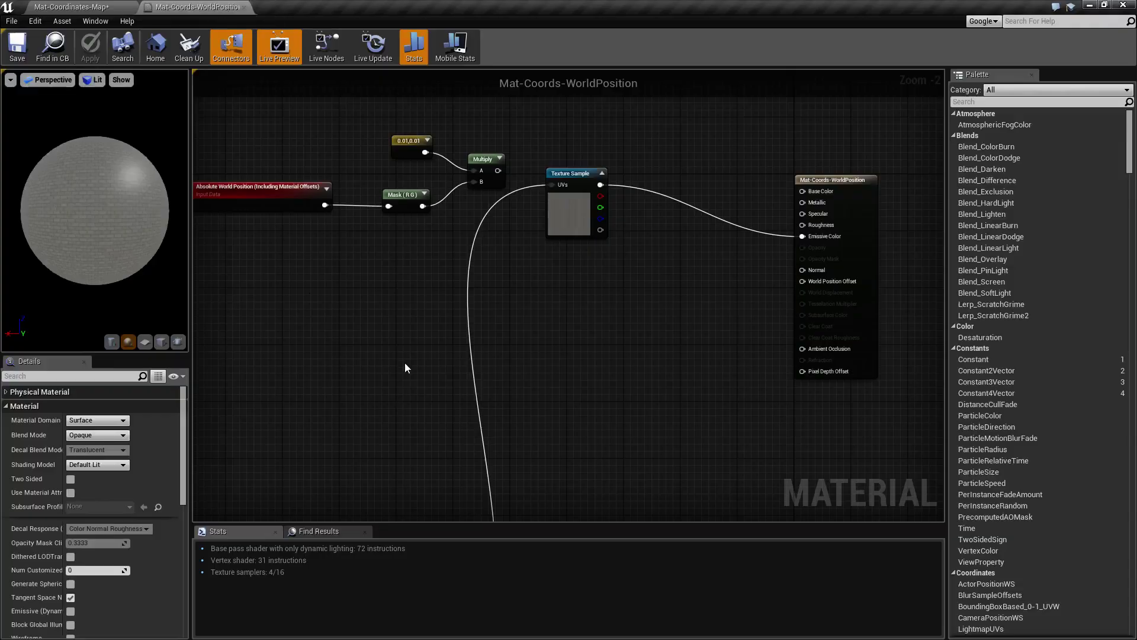
# Examine the lower network's world position node and its RG, GB and RB component masks
pyautogui.moveTo(404, 354); pyautogui.dragTo(521, 97, button='right')
pyautogui.moveTo(484, 456); pyautogui.dragTo(622, 262, button='right')
pyautogui.moveTo(385, 388); pyautogui.dragTo(474, 385, button='right')
pyautogui.scroll(2, 490, 366)
pyautogui.moveTo(545, 306); pyautogui.dragTo(373, 315, button='right')
pyautogui.click(389, 263)
pyautogui.click(558, 211)
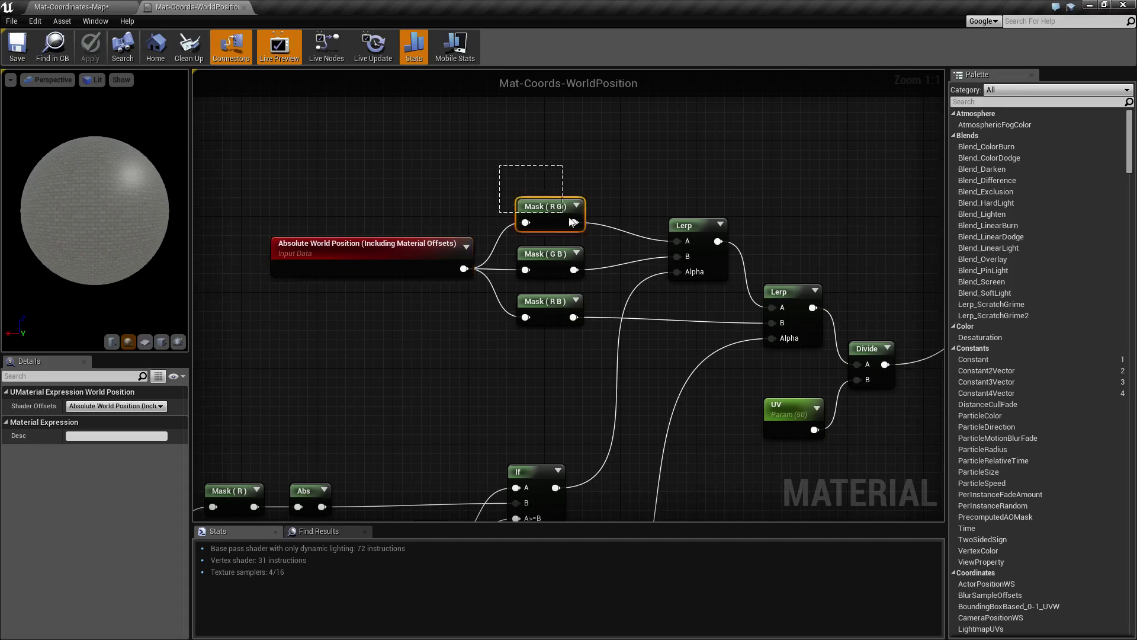
pyautogui.click(558, 276)
pyautogui.click(549, 303)
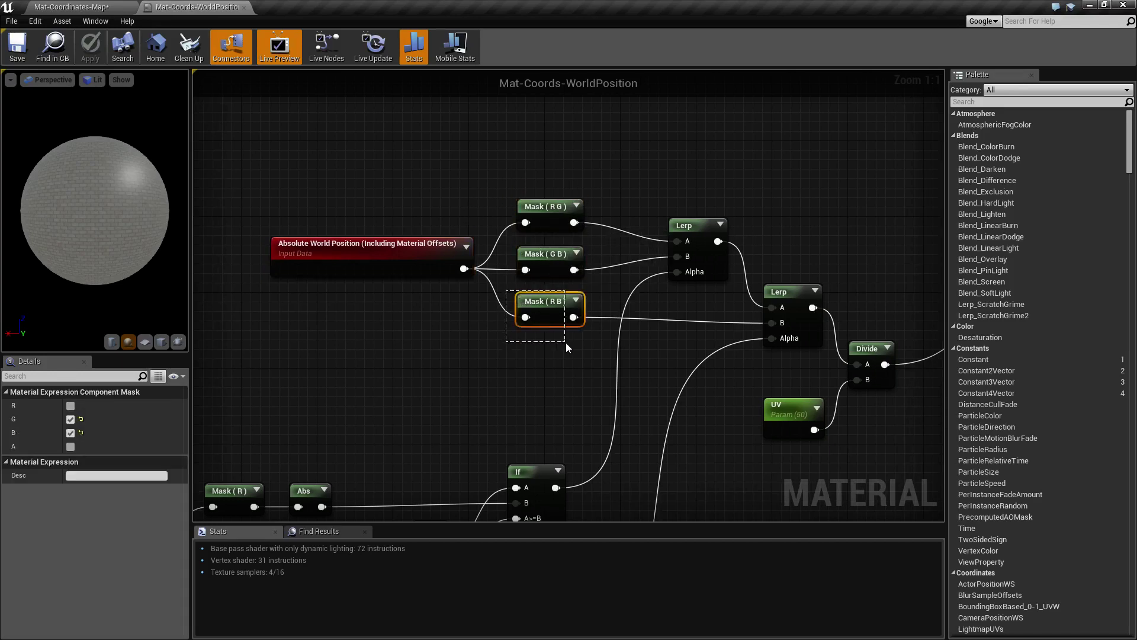
# Examine the two Lerp nodes, and the Divide node with its UV parameter, in the lower network
pyautogui.moveTo(717, 260); pyautogui.dragTo(566, 265, button='right')
pyautogui.click(564, 264)
pyautogui.click(652, 313)
pyautogui.moveTo(706, 316); pyautogui.dragTo(730, 240, button='right')
pyautogui.moveTo(649, 305); pyautogui.dragTo(794, 379)
# Examine the PixelNormalWS node with its R and G masks and the Abs nodes that follow them
pyautogui.moveTo(938, 189); pyautogui.dragTo(870, 126, button='right')
pyautogui.moveTo(495, 408); pyautogui.dragTo(752, 356, button='right')
pyautogui.moveTo(387, 467); pyautogui.dragTo(609, 282, button='right')
pyautogui.moveTo(449, 151); pyautogui.dragTo(820, 228)
pyautogui.moveTo(561, 346); pyautogui.dragTo(570, 329, button='right')
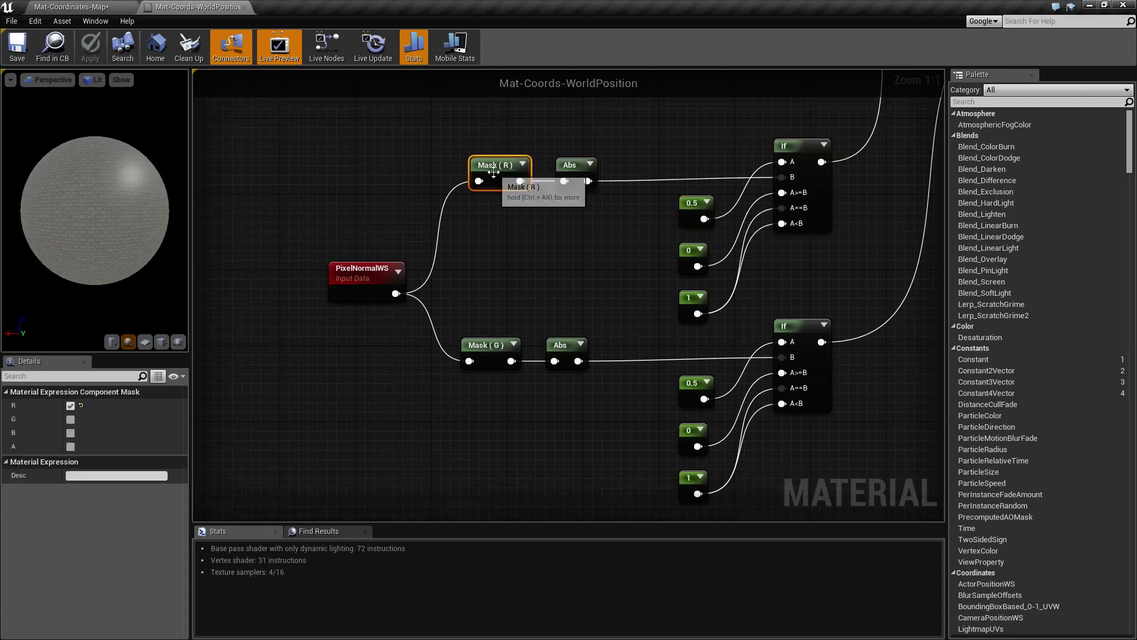
pyautogui.click(489, 348)
pyautogui.moveTo(491, 274); pyautogui.dragTo(450, 307, button='right')
pyautogui.moveTo(305, 256); pyautogui.dragTo(333, 334)
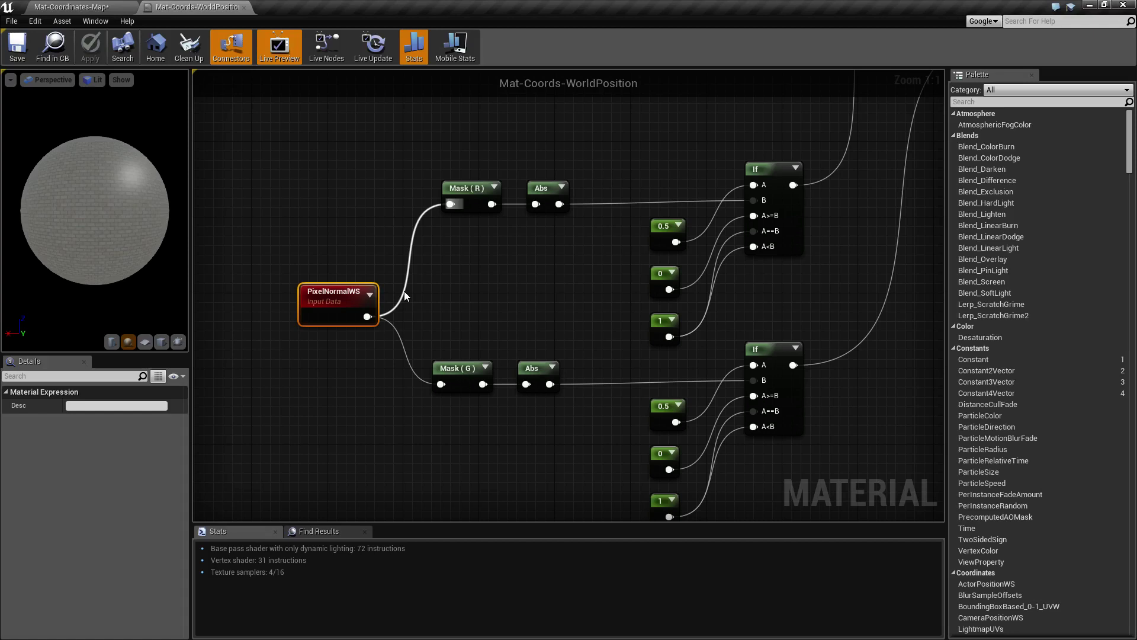
# Review the If nodes with their constants, and the world position, mask and Lerp nodes they control
pyautogui.moveTo(537, 300); pyautogui.dragTo(486, 258, button='right')
pyautogui.moveTo(572, 127); pyautogui.dragTo(755, 477)
pyautogui.moveTo(788, 131); pyautogui.dragTo(688, 368, button='right')
pyautogui.moveTo(577, 149); pyautogui.dragTo(592, 231, button='right')
pyautogui.moveTo(361, 140); pyautogui.dragTo(862, 345)
pyautogui.moveTo(868, 350); pyautogui.dragTo(701, 334, button='right')
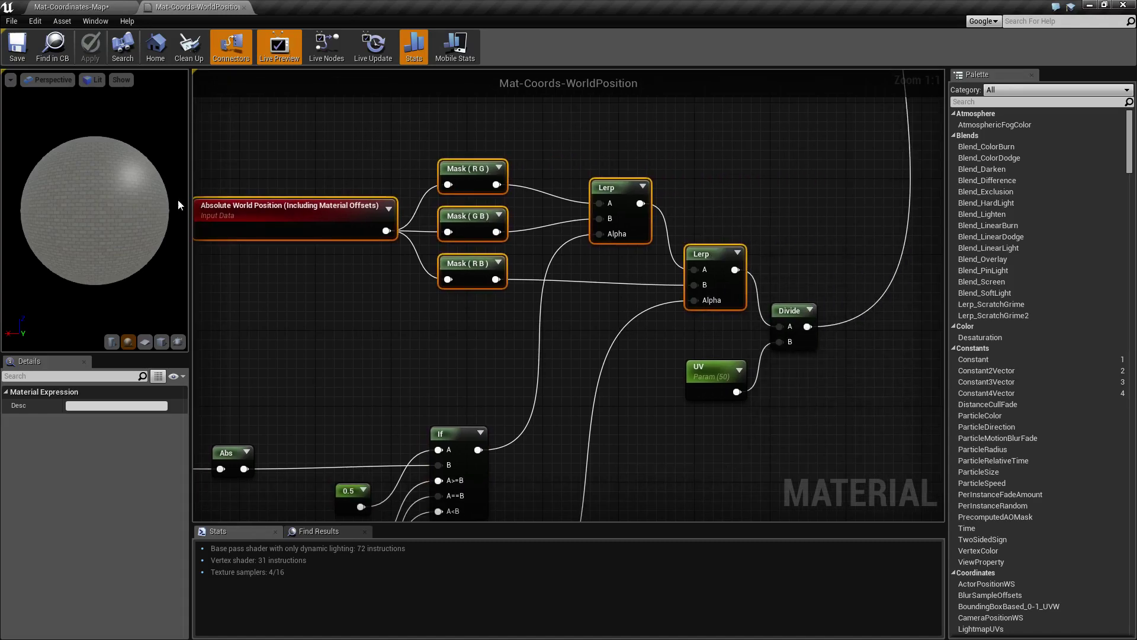
# Set the material preview to a cube and compare it with the brick texture on the level's cubes
pyautogui.click(161, 341)
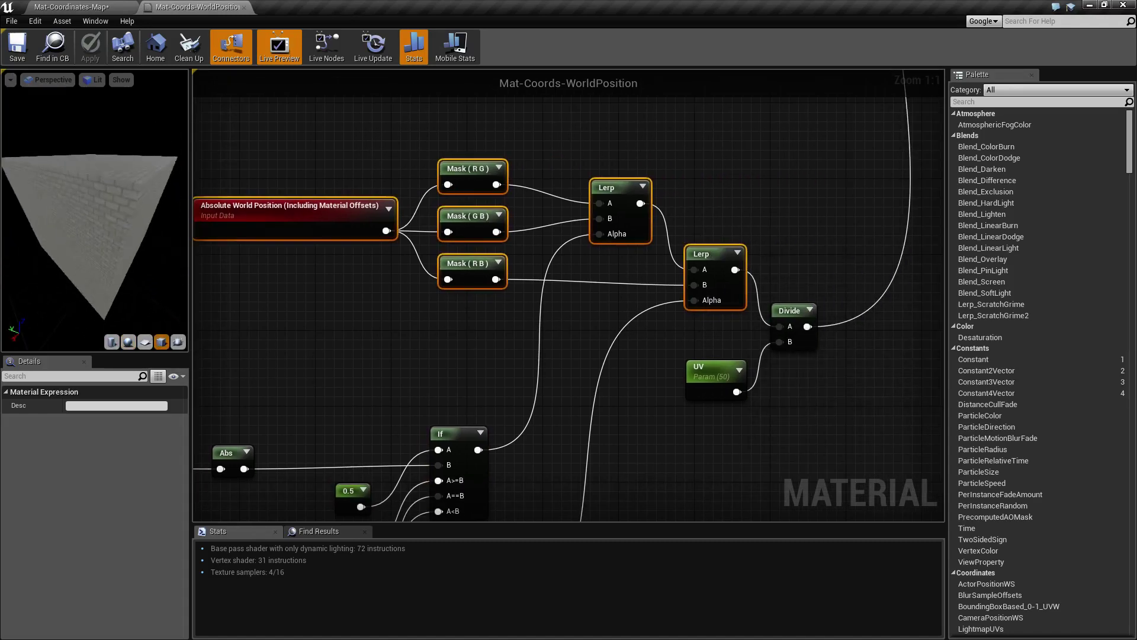
pyautogui.click(71, 6)
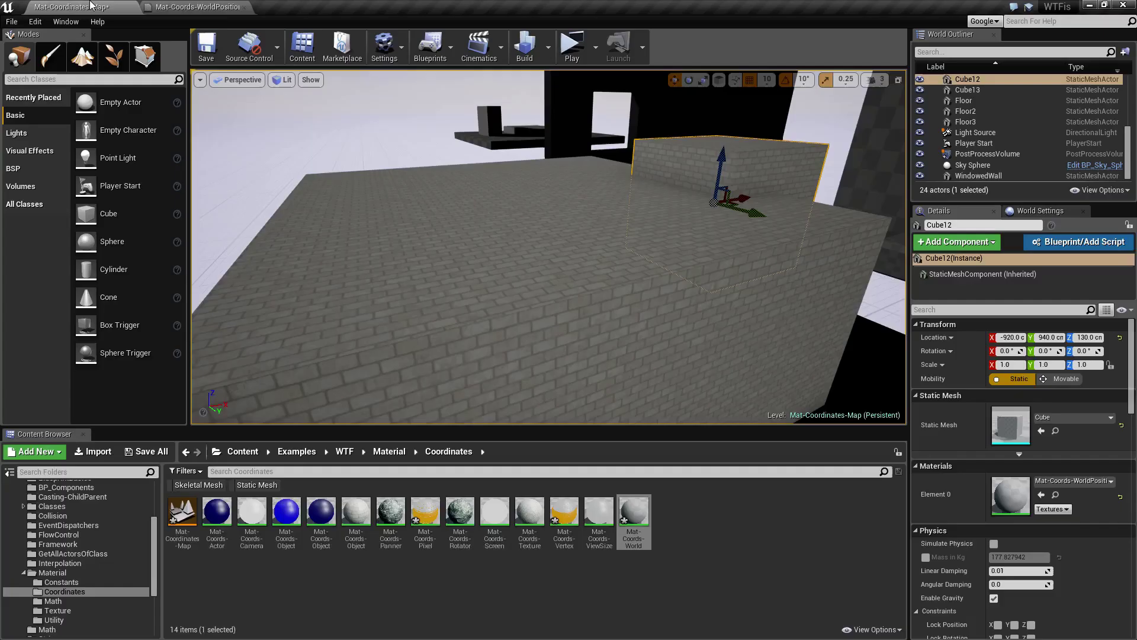
pyautogui.scroll(3, 580, 311)
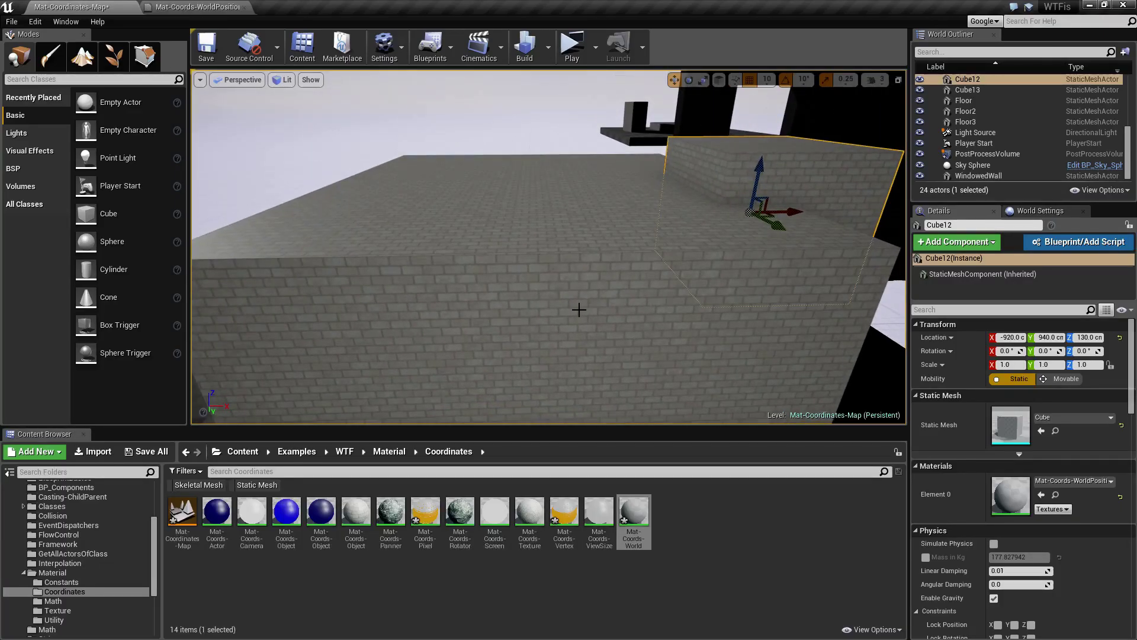
pyautogui.click(195, 6)
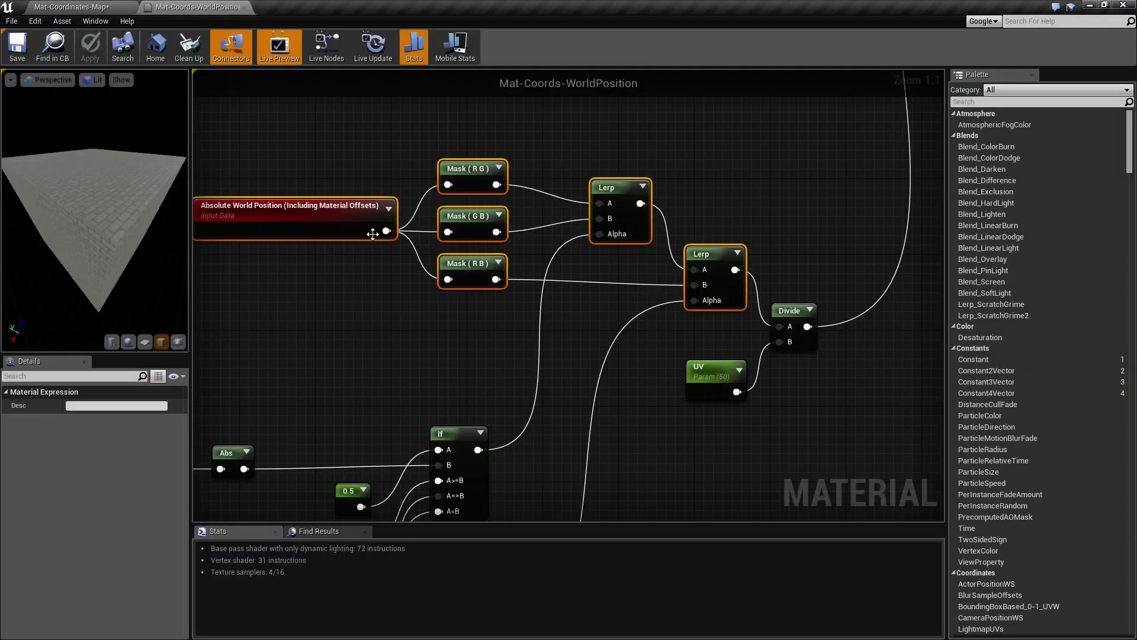
# Move Cube12 in the level to X -900 cm and Z 100 cm, and inspect how its bricks align
pyautogui.click(71, 7)
pyautogui.moveTo(626, 307); pyautogui.dragTo(627, 307, button='right')
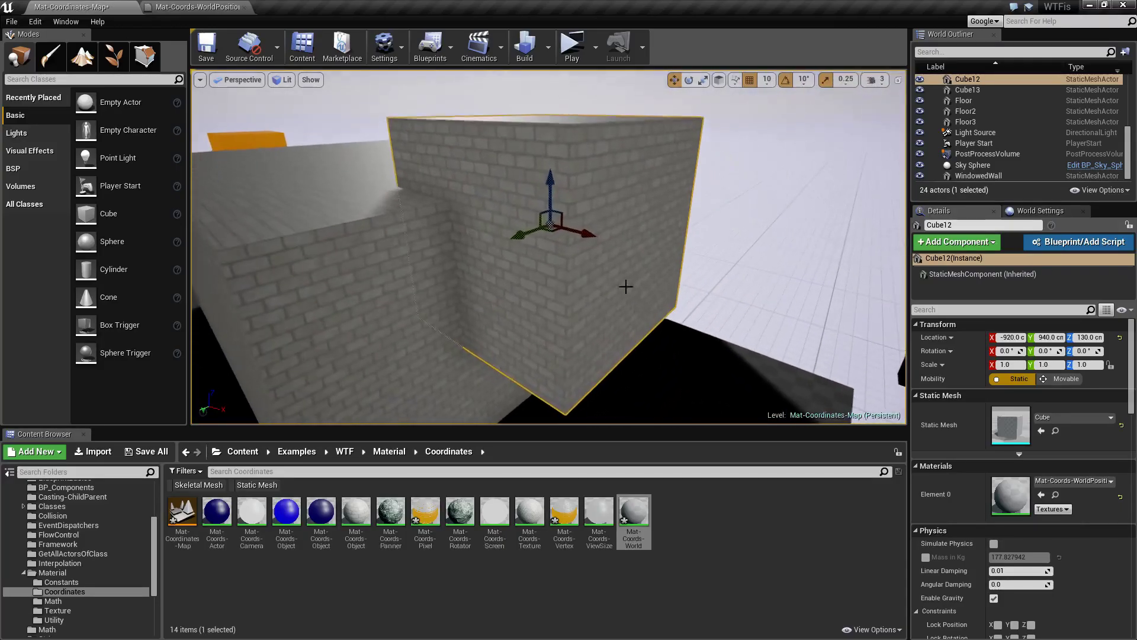
pyautogui.moveTo(550, 180); pyautogui.dragTo(512, 212)
pyautogui.moveTo(577, 269)
pyautogui.mouseDown()
pyautogui.moveTo(628, 294)
pyautogui.moveTo(528, 249)
pyautogui.moveTo(595, 281)
pyautogui.mouseUp()
pyautogui.moveTo(596, 281); pyautogui.dragTo(663, 239, button='right')
pyautogui.moveTo(736, 262)
pyautogui.mouseDown()
pyautogui.moveTo(749, 264)
pyautogui.moveTo(609, 264)
pyautogui.moveTo(747, 264)
pyautogui.moveTo(717, 252)
pyautogui.mouseUp()
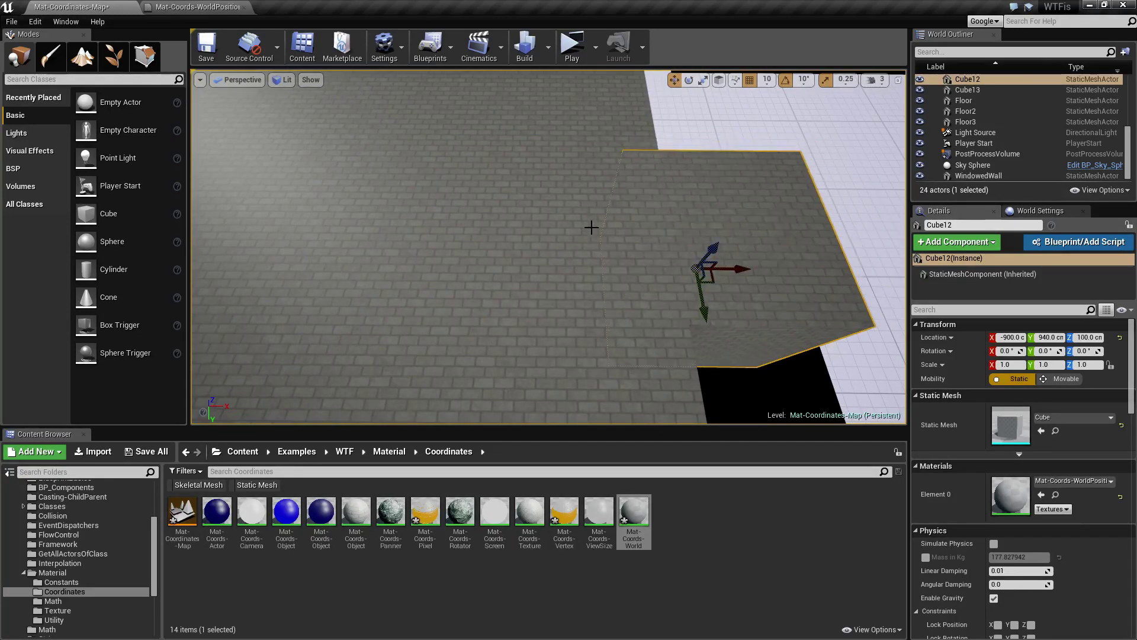
# Add a WorldPosition node to the material graph and place it above the lower network's world position node
pyautogui.click(196, 6)
pyautogui.moveTo(339, 274); pyautogui.dragTo(509, 359, button='right')
pyautogui.moveTo(451, 177); pyautogui.dragTo(480, 244, button='right')
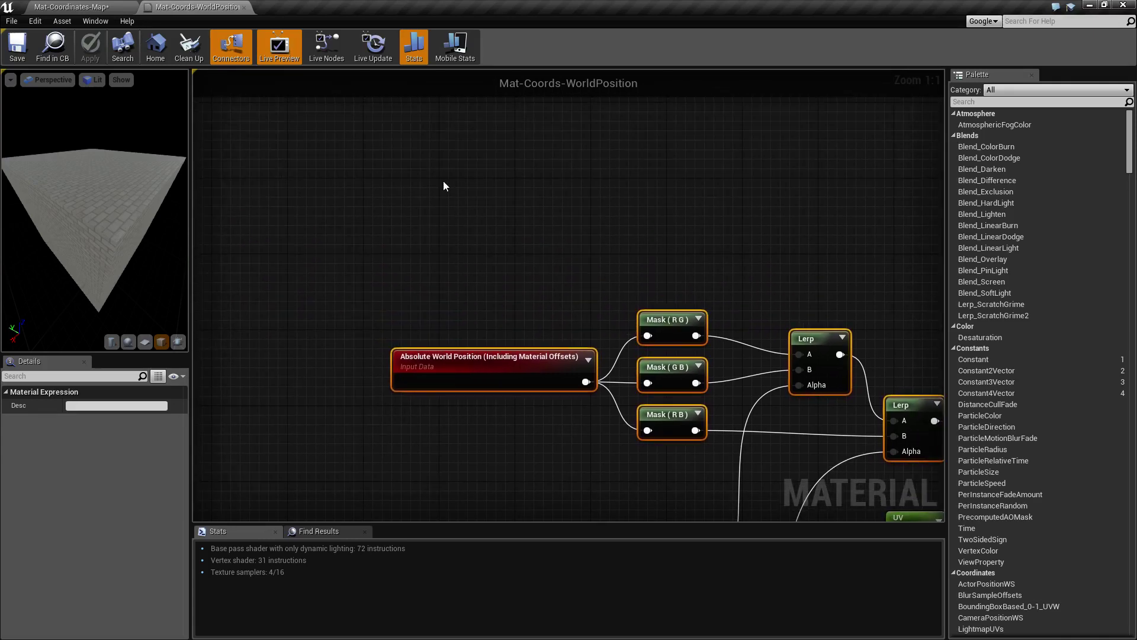
pyautogui.rightClick(443, 182)
pyautogui.write('world position')
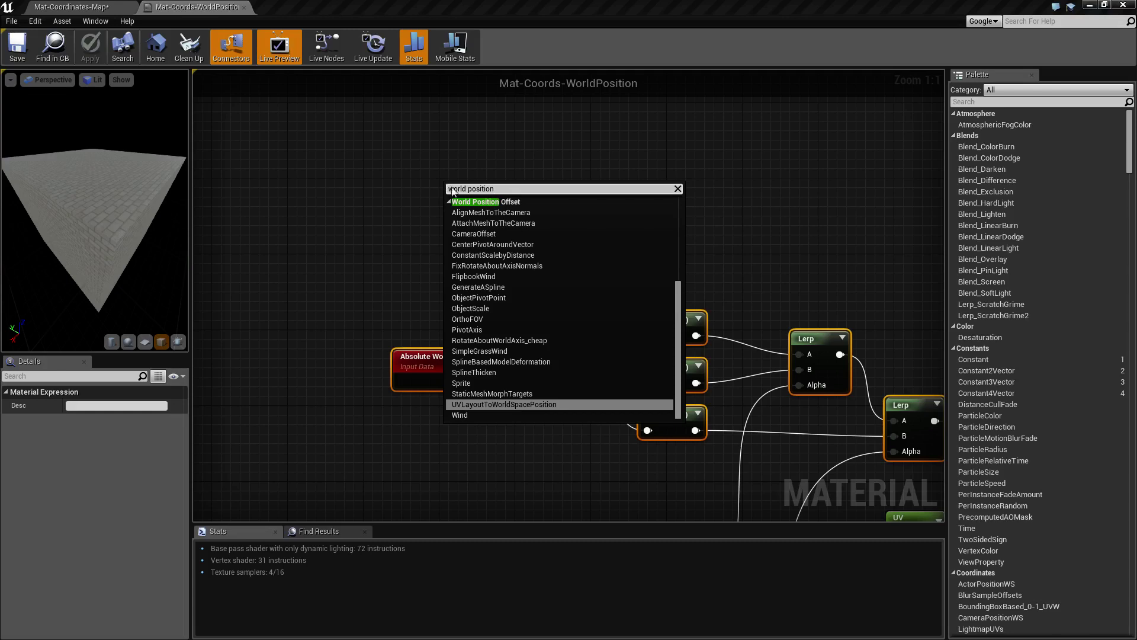
pyautogui.scroll(5, 513, 344)
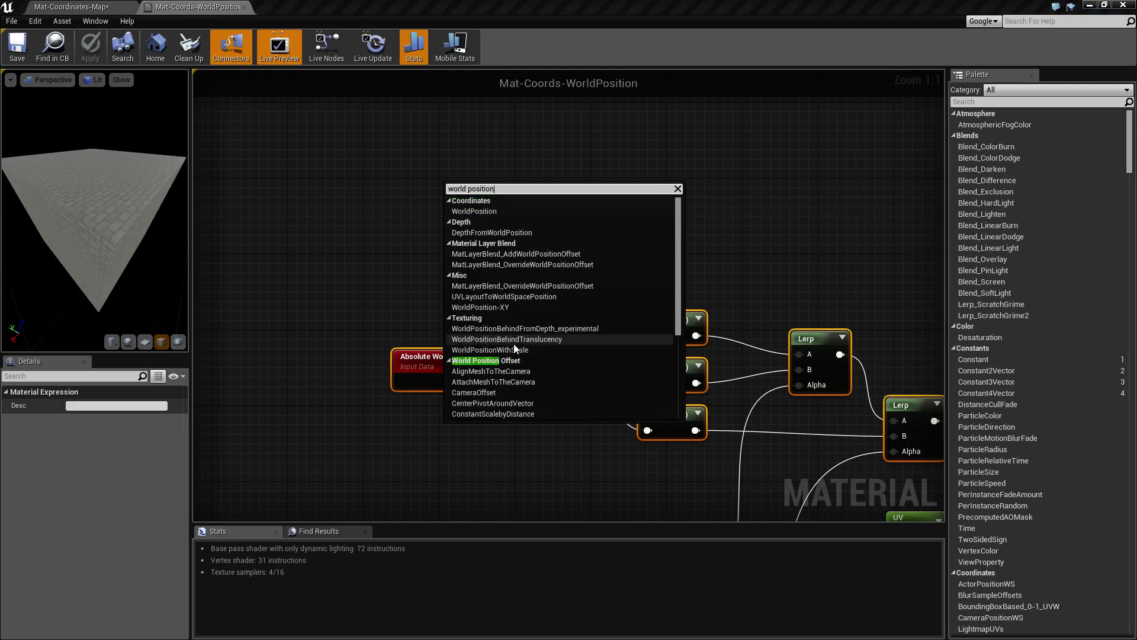
pyautogui.click(467, 211)
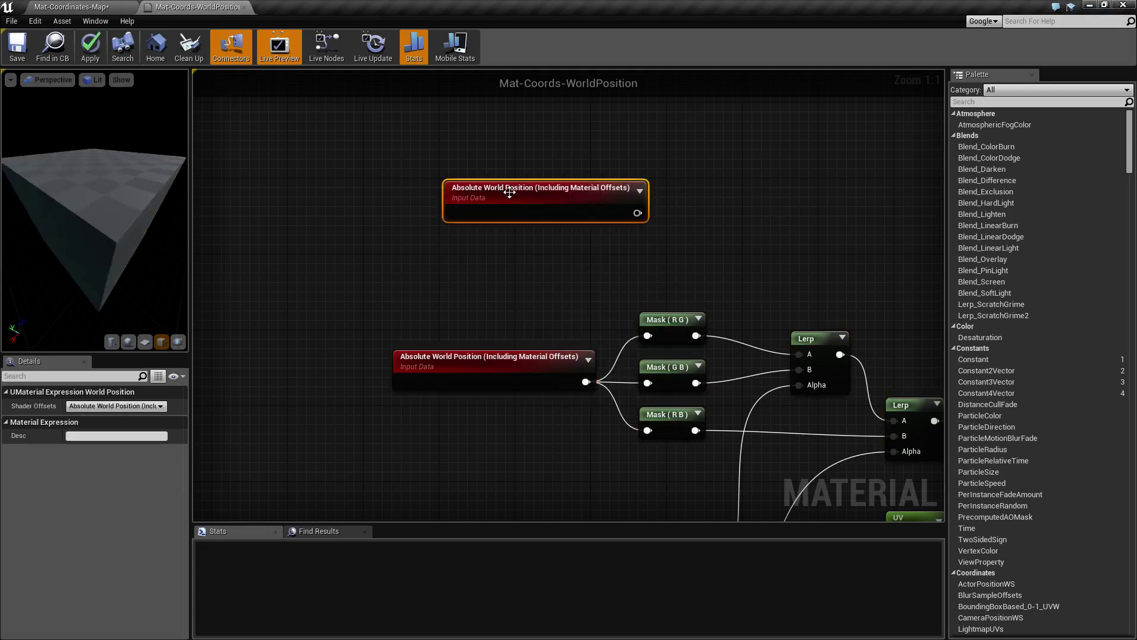
pyautogui.moveTo(509, 191); pyautogui.dragTo(457, 237)
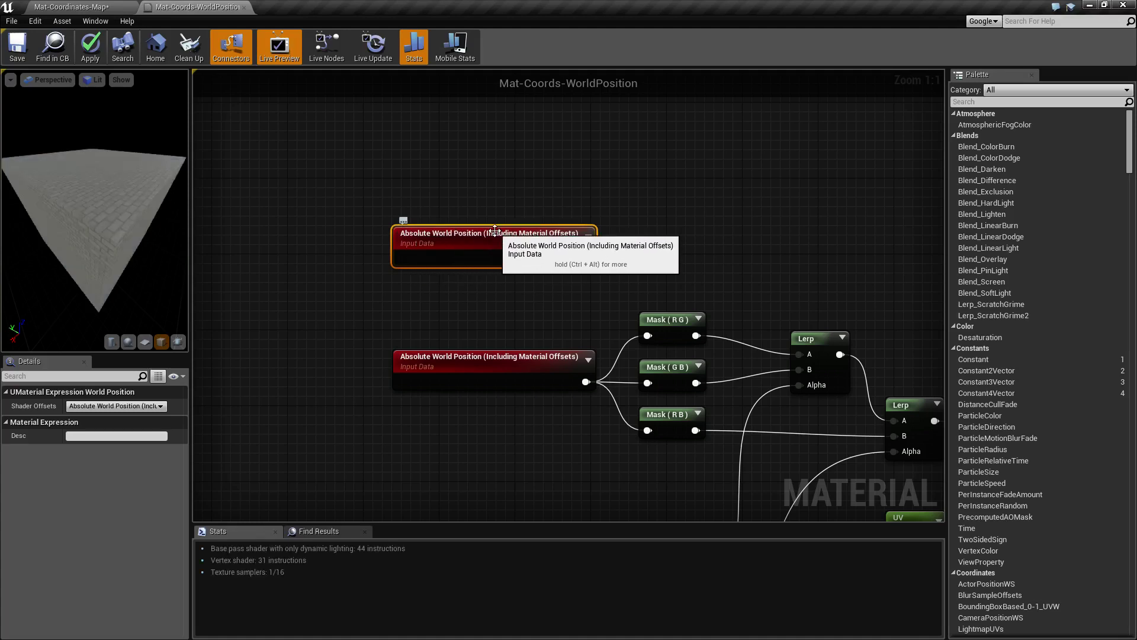
# View the new WorldPosition node's Shader Offsets options, and delete that node
pyautogui.click(115, 405)
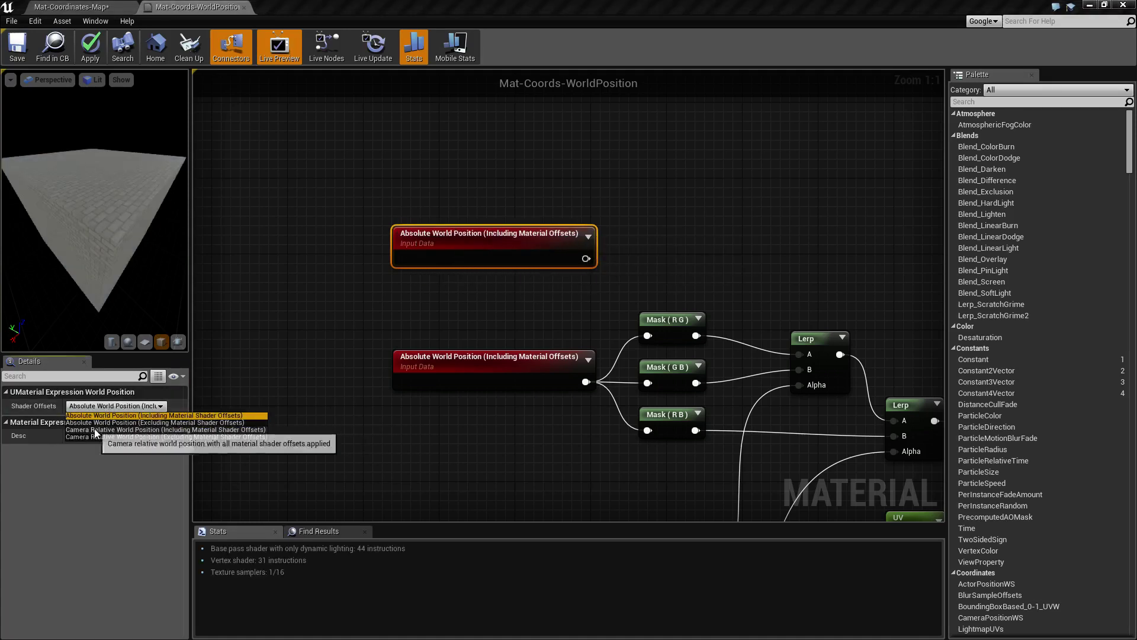
pyautogui.click(355, 285)
pyautogui.moveTo(414, 190); pyautogui.dragTo(456, 280)
pyautogui.press('Delete')
pyautogui.click(443, 359)
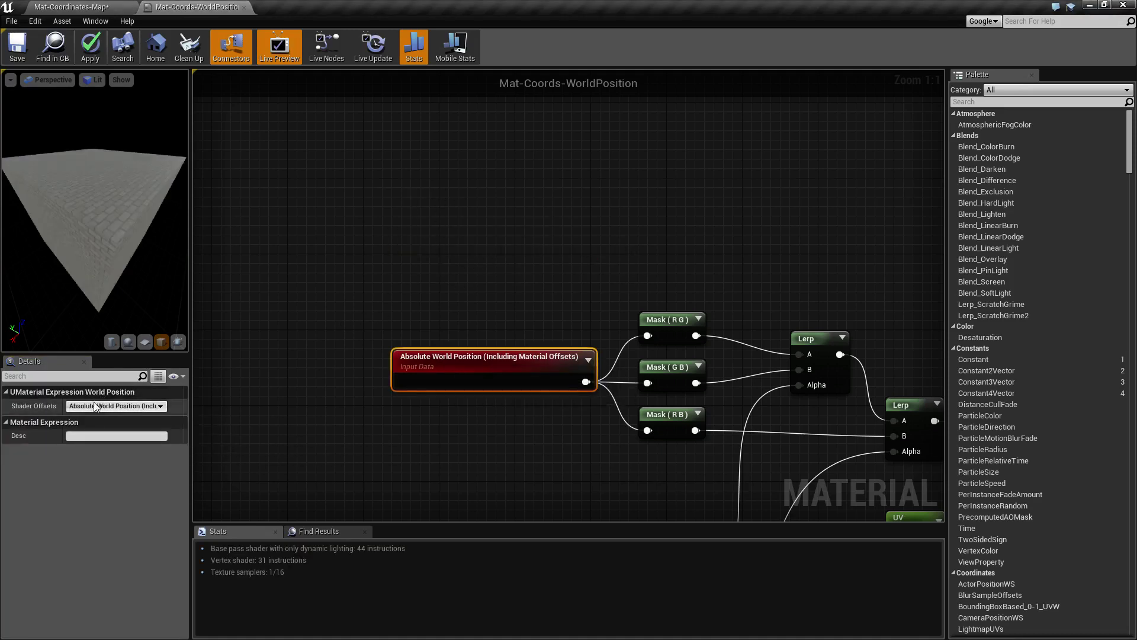
# Search the graph's node list for "absol" and "camera", and close it without adding a node
pyautogui.rightClick(365, 204)
pyautogui.write('world posi')
pyautogui.hotkey('ctrl', 'a')
pyautogui.write('absol')
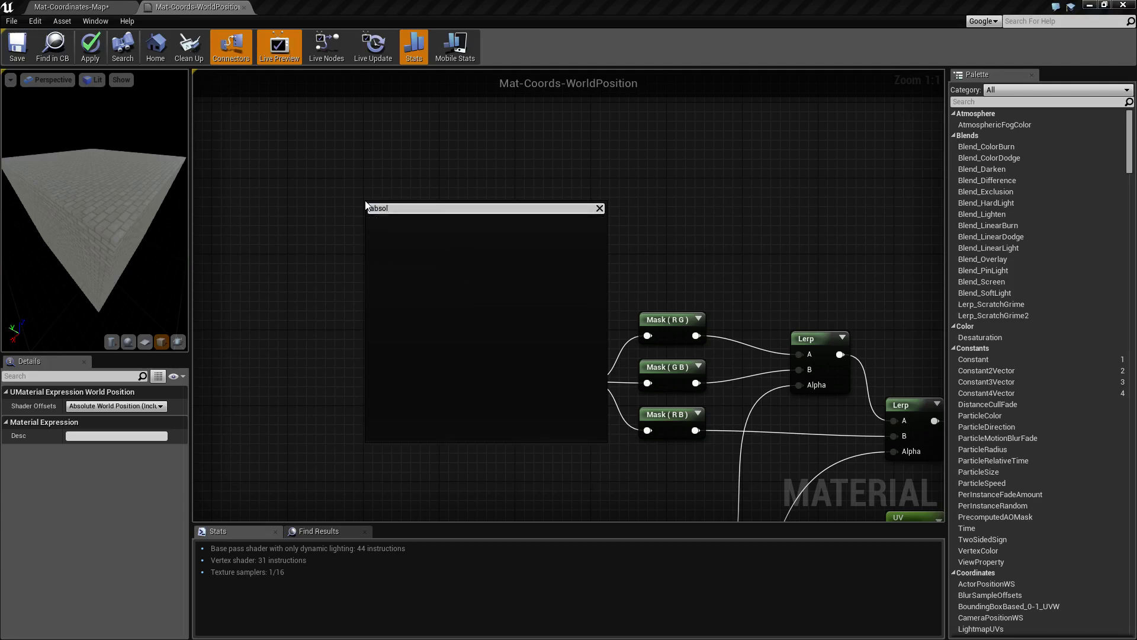
pyautogui.write('camera')
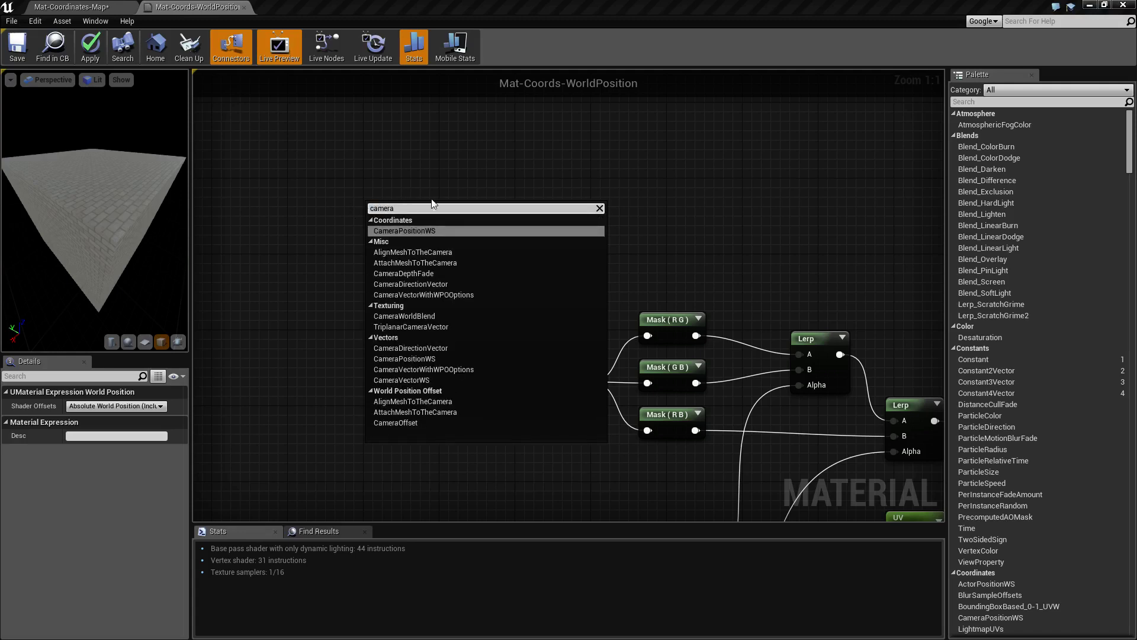
pyautogui.click(513, 186)
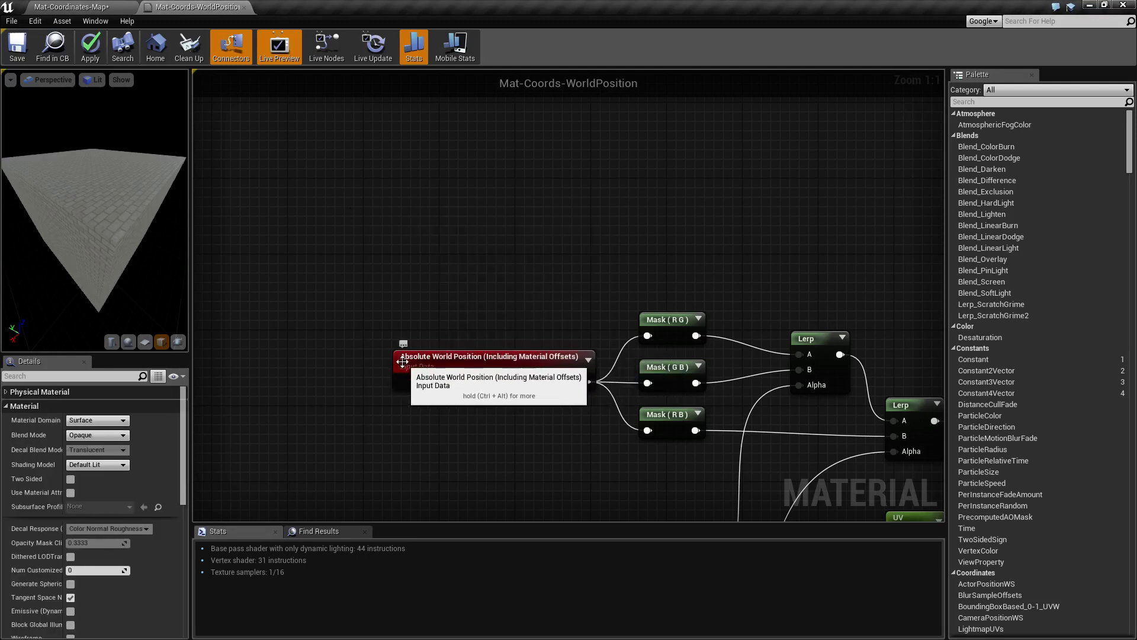
# Review the Shader Offsets options of the lower network's world position node without changing the selected option
pyautogui.moveTo(438, 307); pyautogui.dragTo(477, 429)
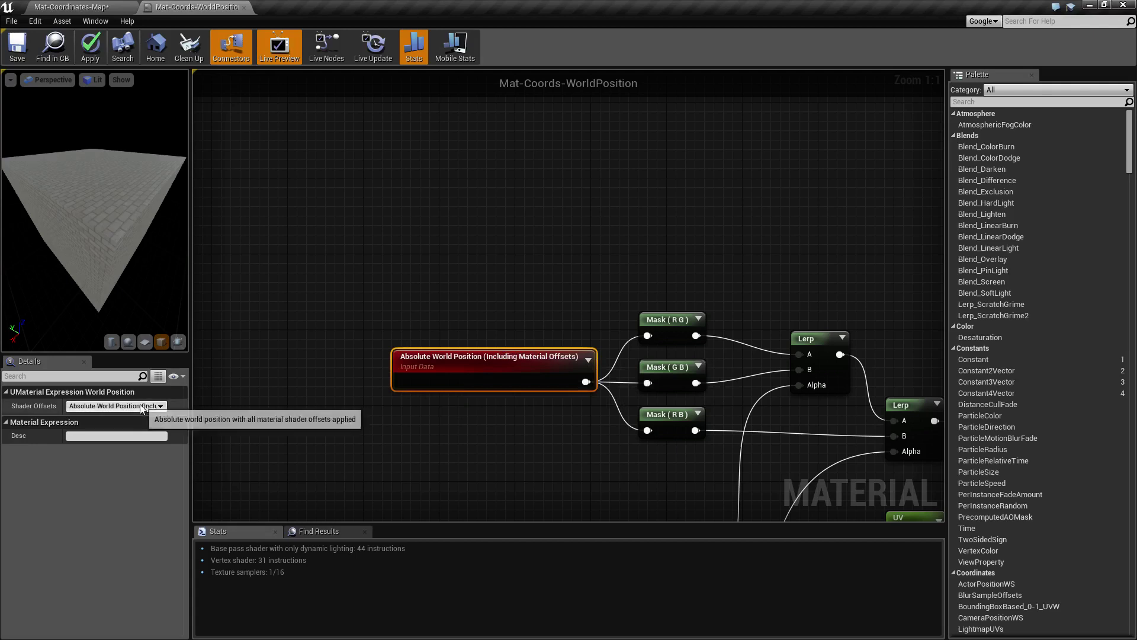
pyautogui.click(107, 406)
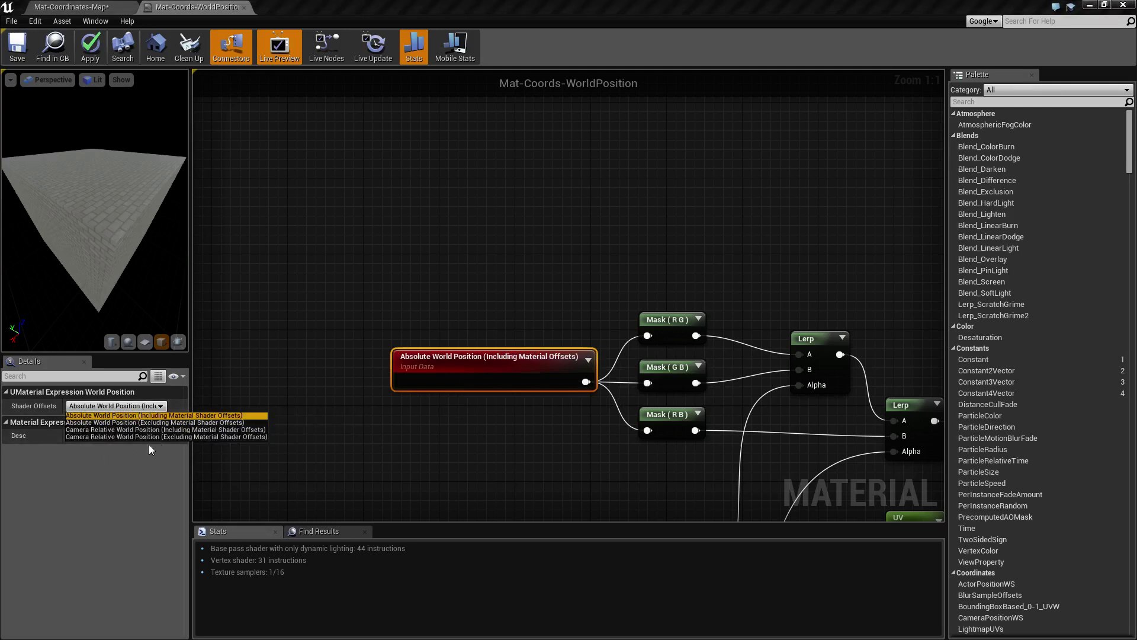
pyautogui.click(454, 486)
pyautogui.moveTo(553, 469); pyautogui.dragTo(453, 438, button='right')
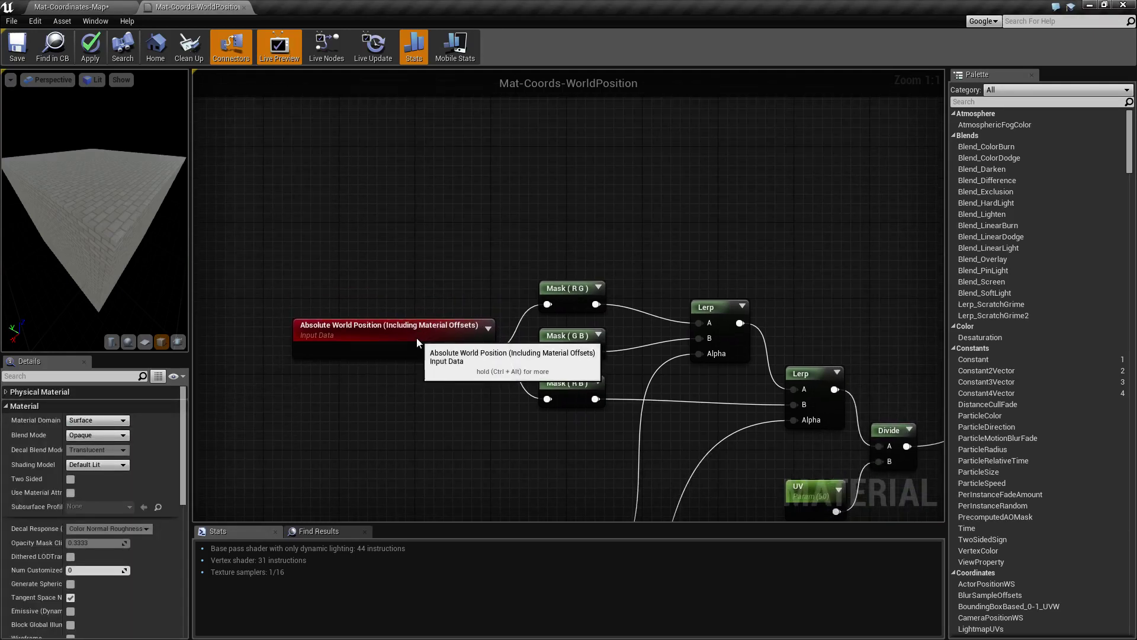
pyautogui.click(416, 338)
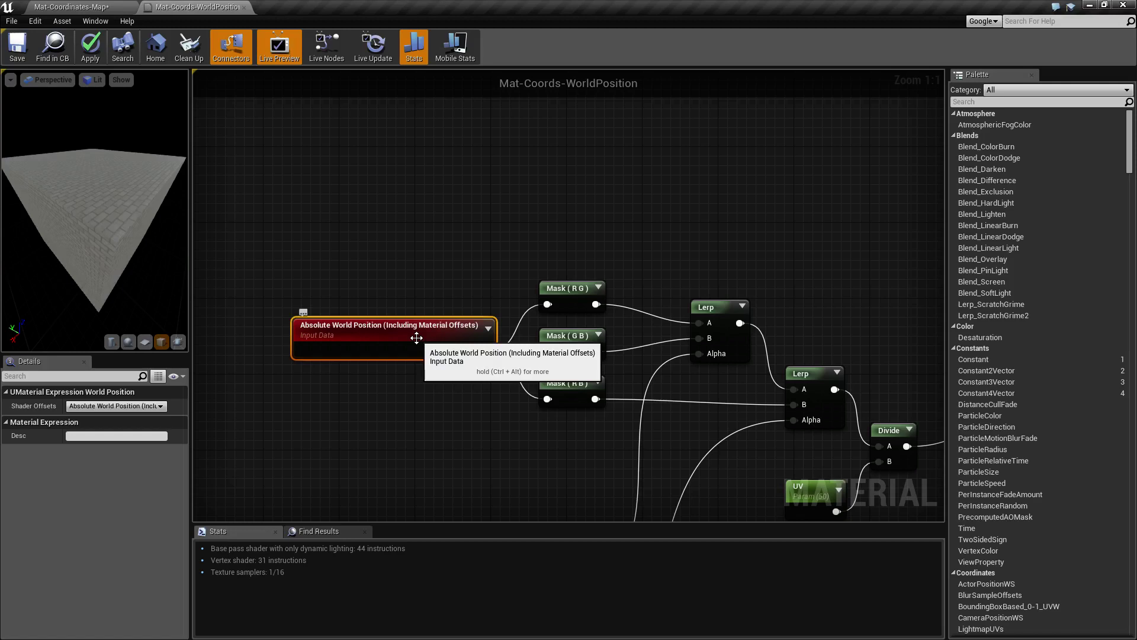